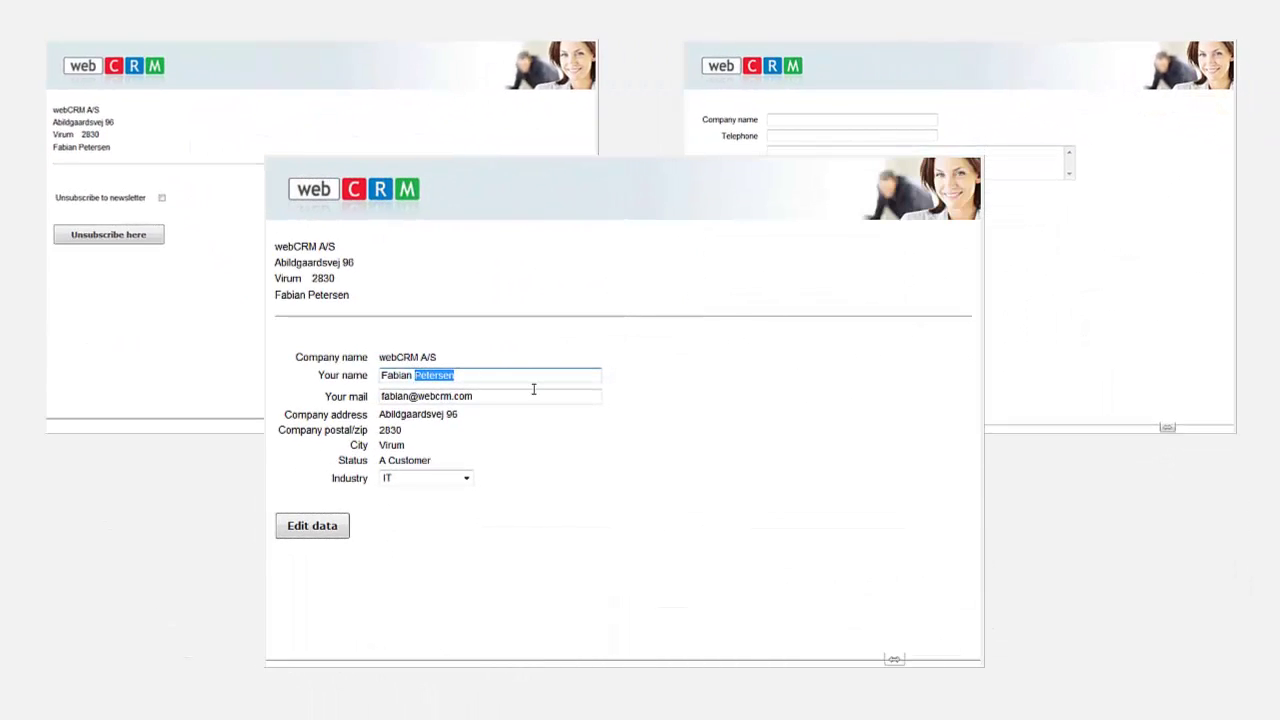
- Delete the surname from the Your name field on the example landing page
{"action": "key", "text": "BackSpace"}
{"action": "key", "text": "BackSpace"}
{"action": "key", "text": "BackSpace"}
{"action": "key", "text": "BackSpace"}
{"action": "key", "text": "BackSpace"}
{"action": "key", "text": "BackSpace"}
{"action": "key", "text": "BackSpace"}
{"action": "key", "text": "BackSpace"}
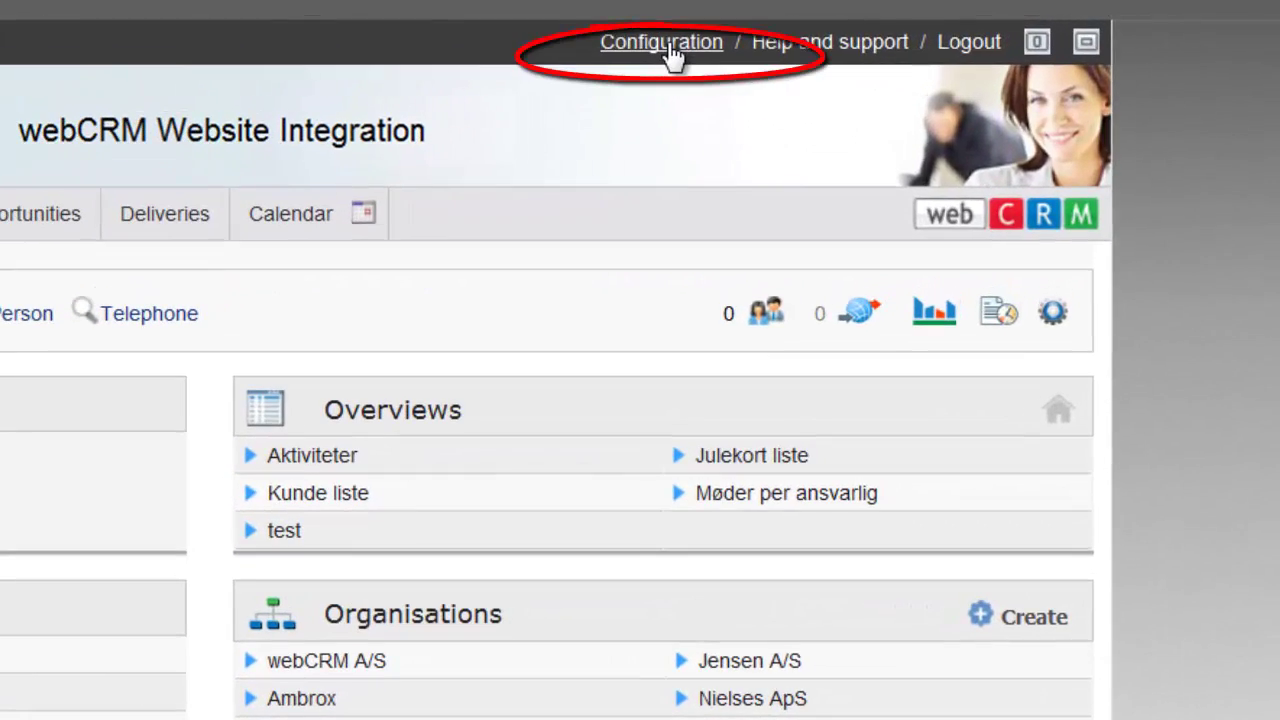
- Go to Configuration > Integration > Landing pages to list the existing landing pages
{"action": "left_click", "coordinate": [695, 44]}
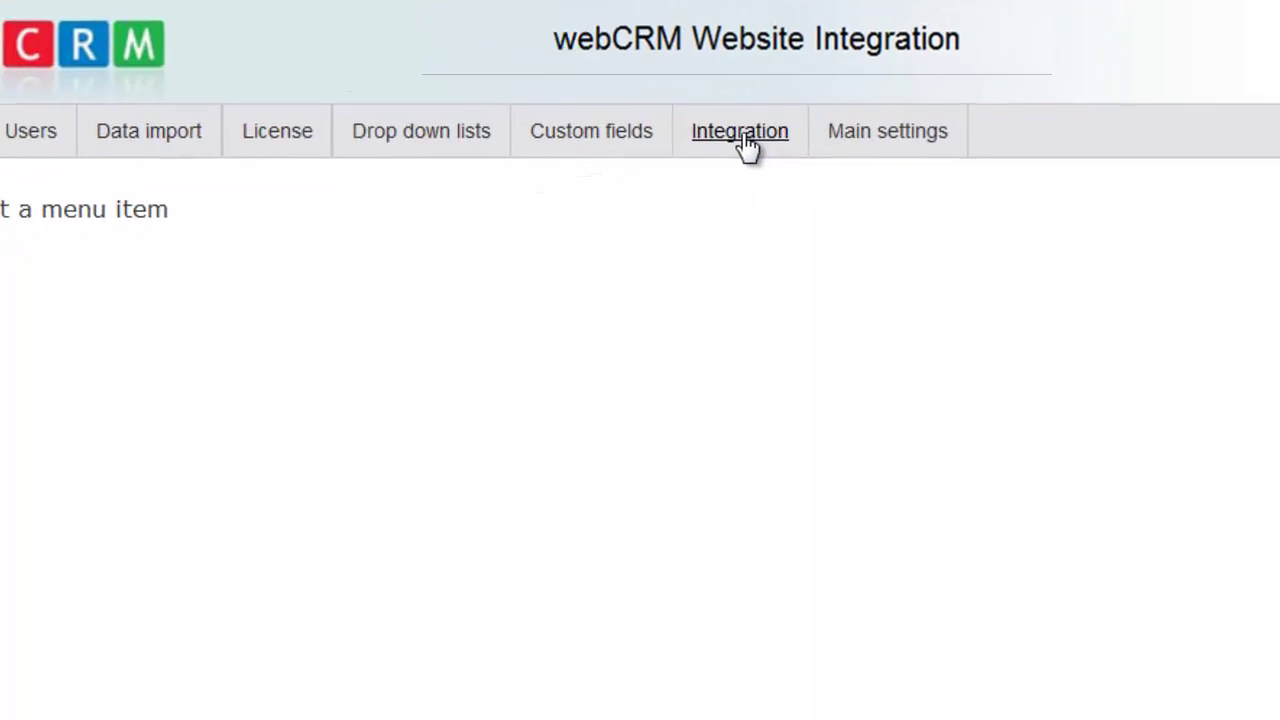
{"action": "left_click", "coordinate": [755, 143]}
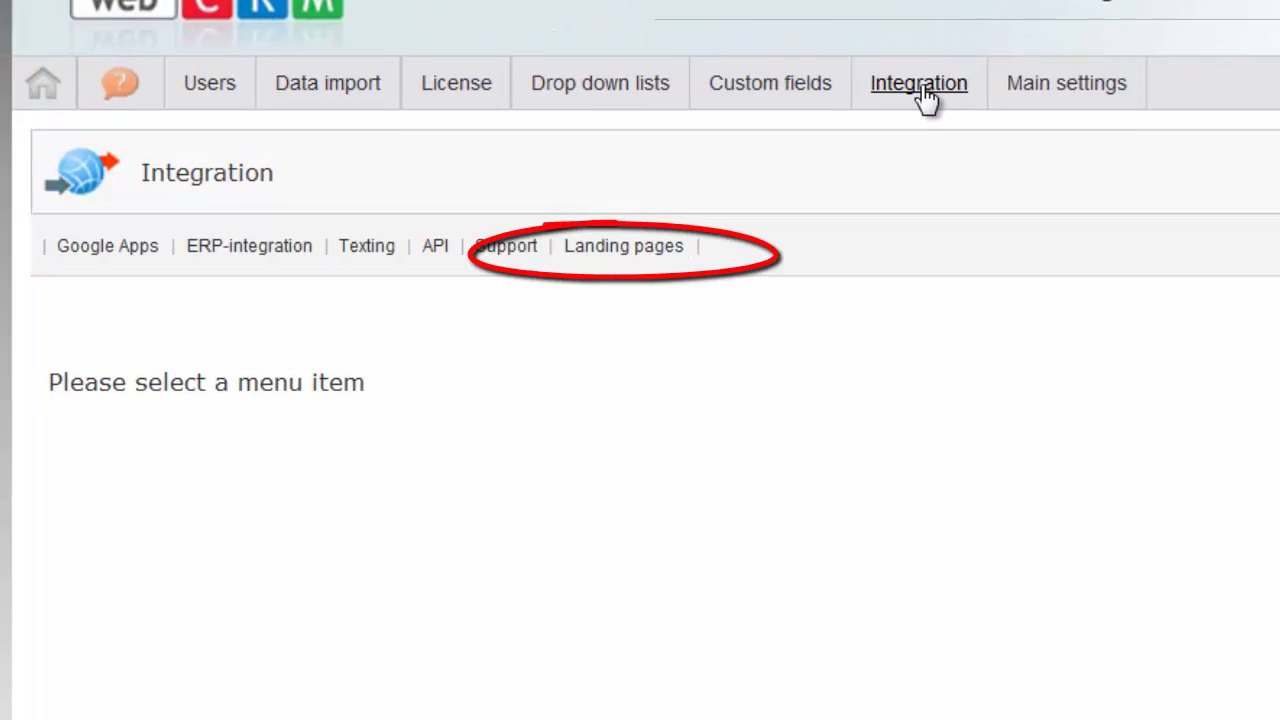
{"action": "left_click", "coordinate": [610, 250]}
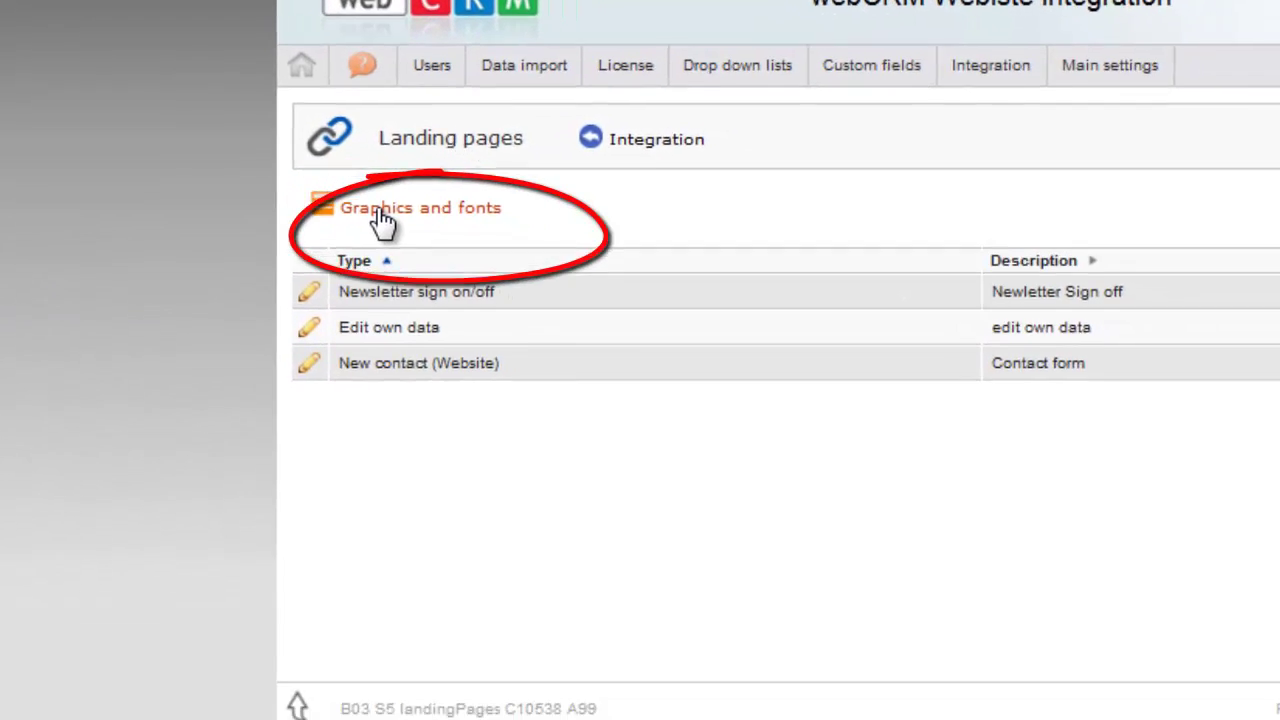
- Open the Graphics and fonts settings for the landing pages
{"action": "left_click", "coordinate": [414, 232]}
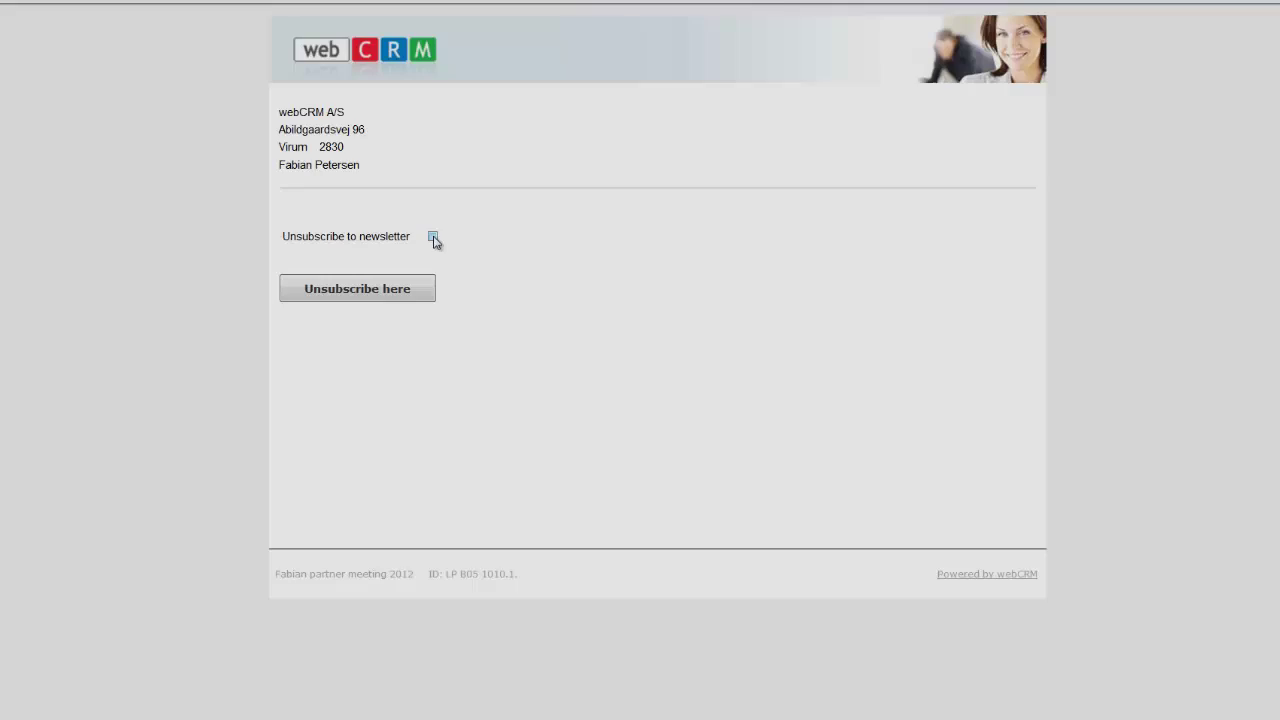
- Unsubscribe via the newsletter page, then check the webCRM A/S contact person's record
{"action": "left_click", "coordinate": [434, 240]}
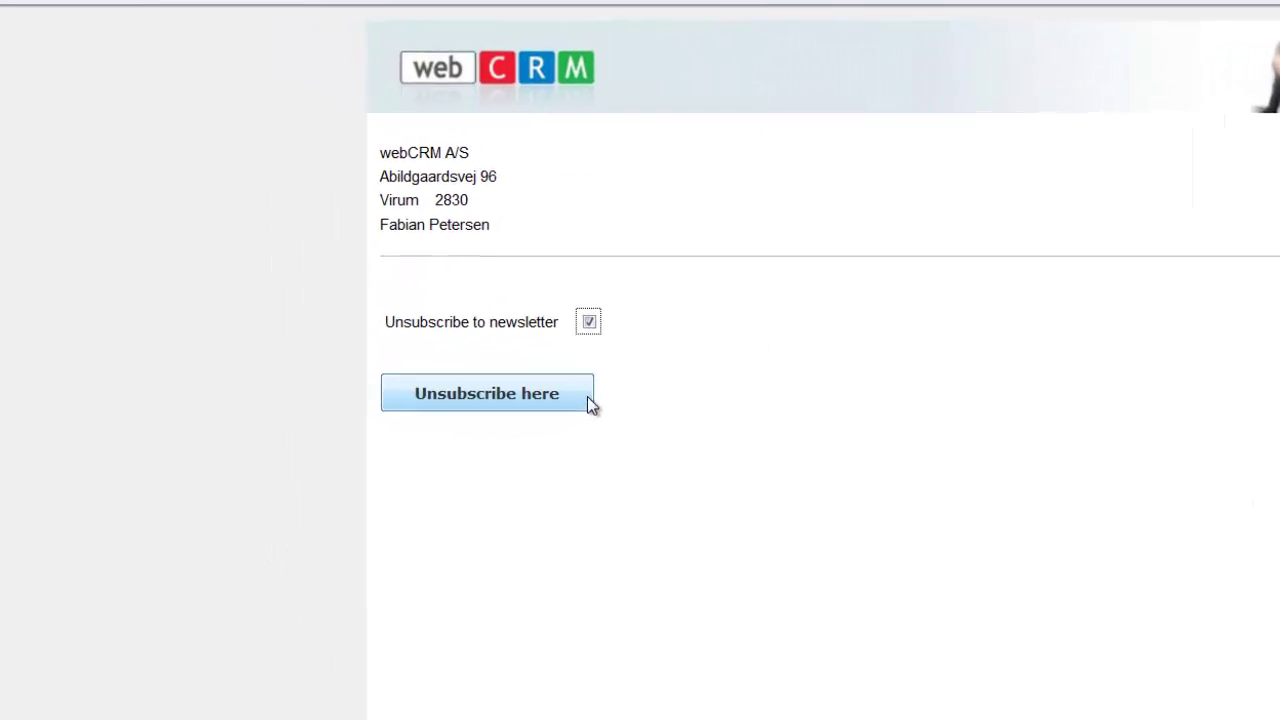
{"action": "left_click", "coordinate": [587, 396]}
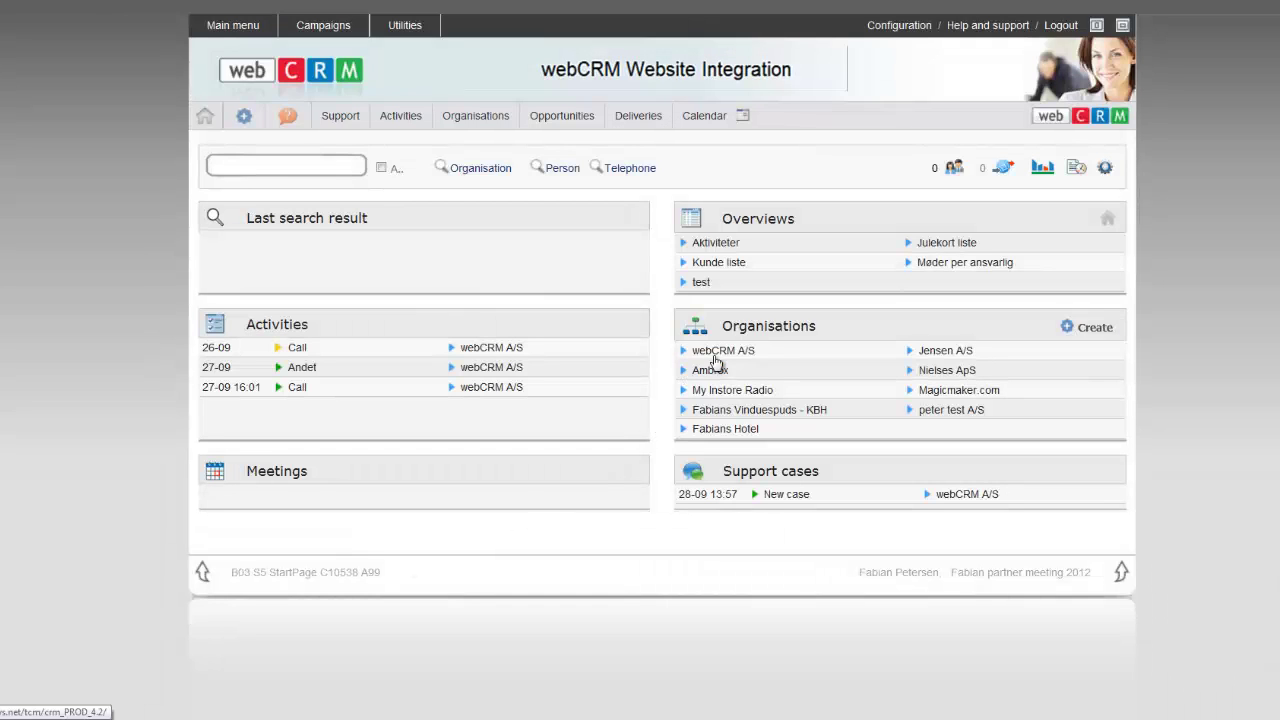
{"action": "left_click", "coordinate": [722, 350]}
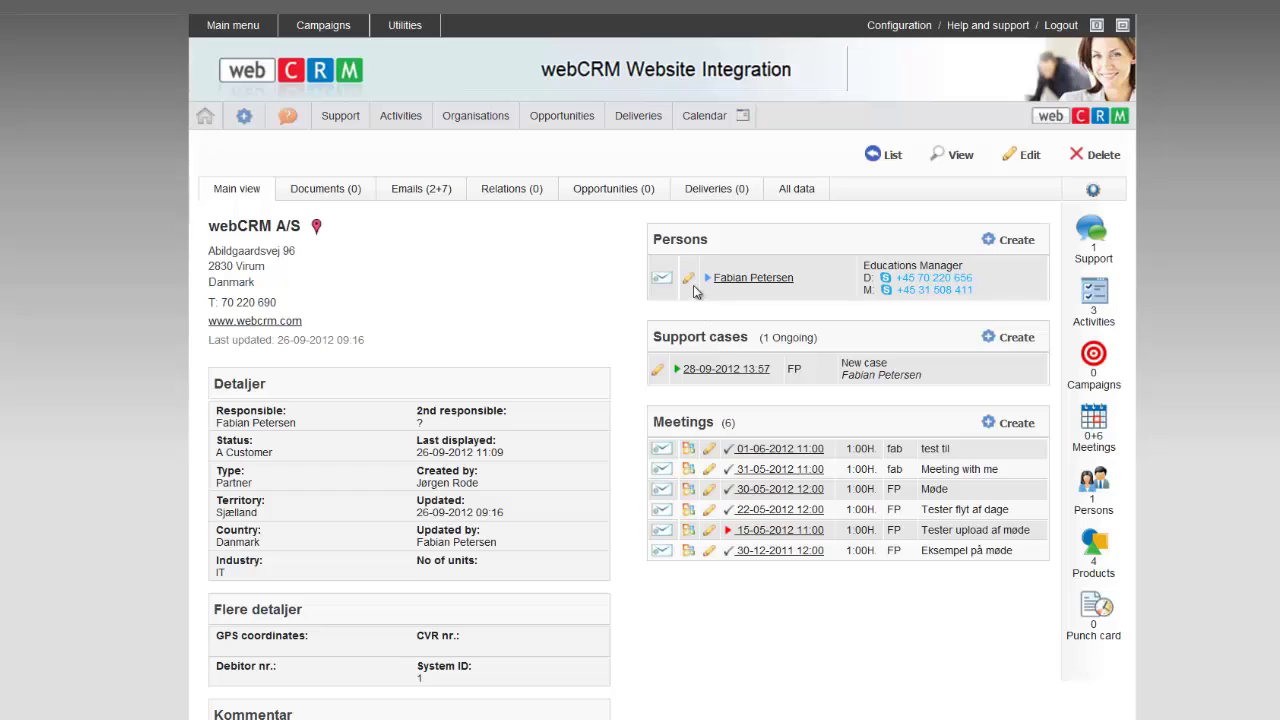
{"action": "left_click", "coordinate": [688, 278]}
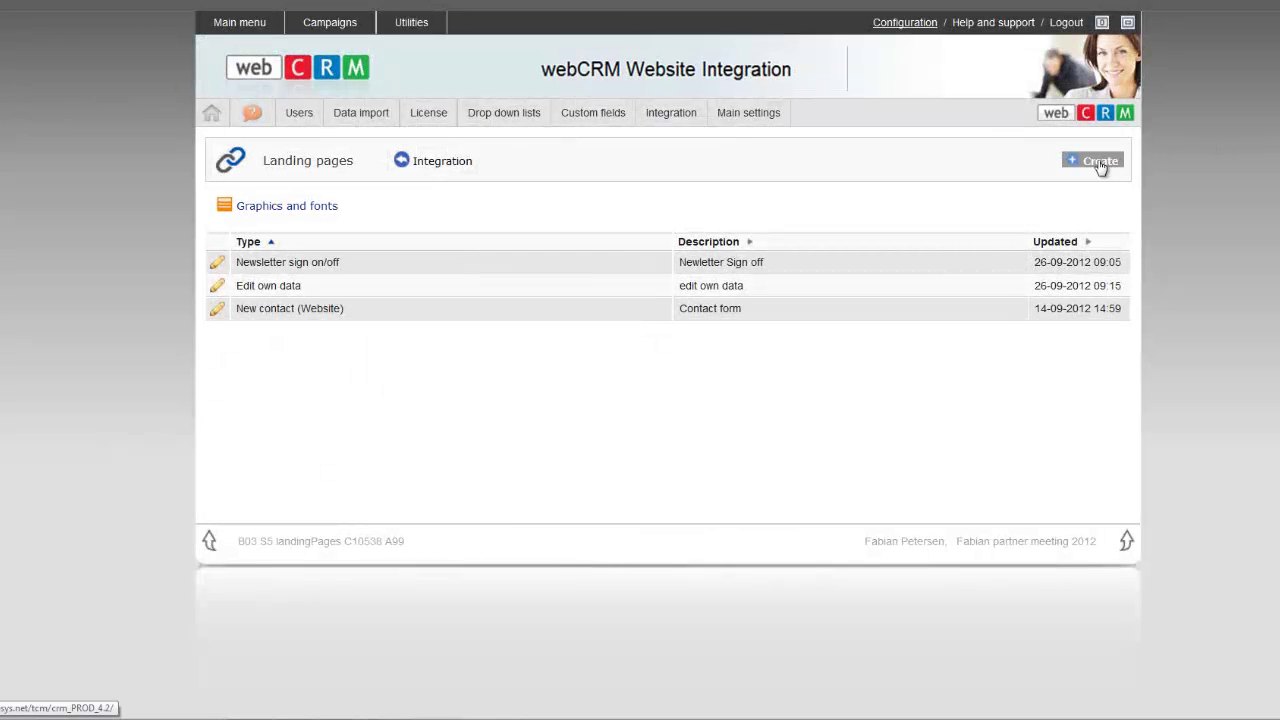
- Create a Newsletter sign on/off landing page described 'Unsubscribe newsletter' and save it
{"action": "left_click", "coordinate": [1099, 162]}
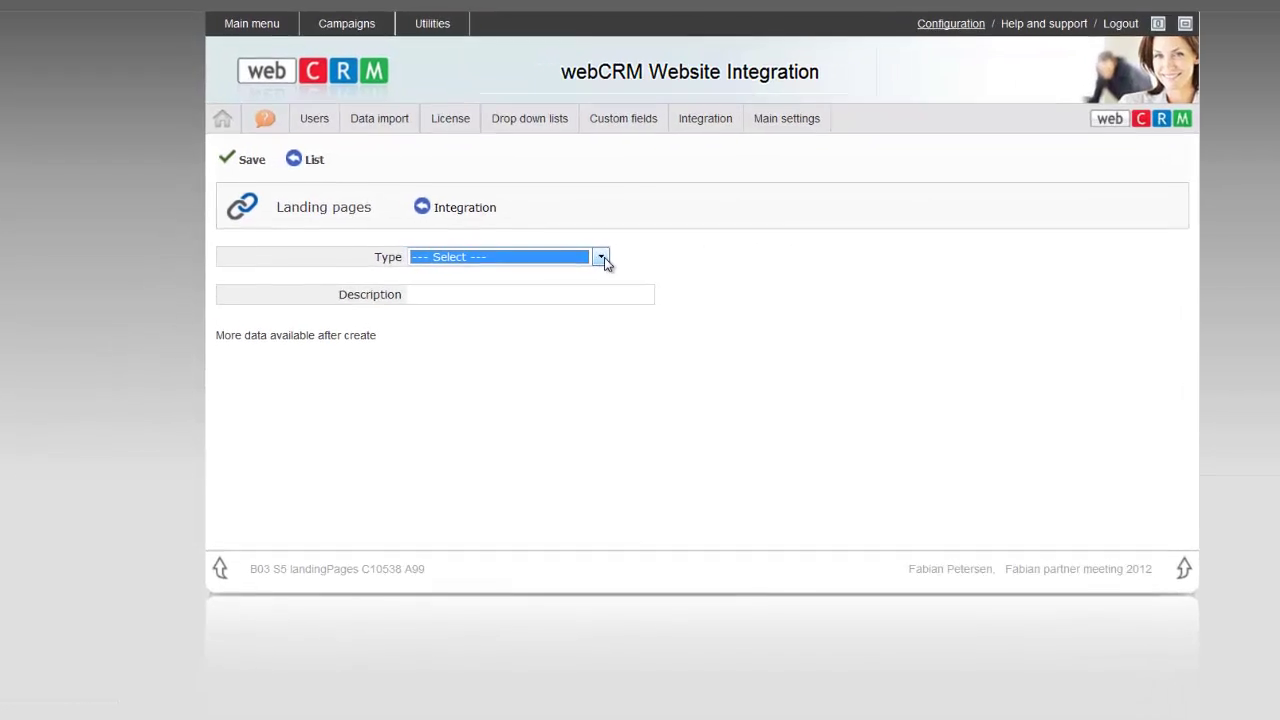
{"action": "left_click", "coordinate": [604, 262]}
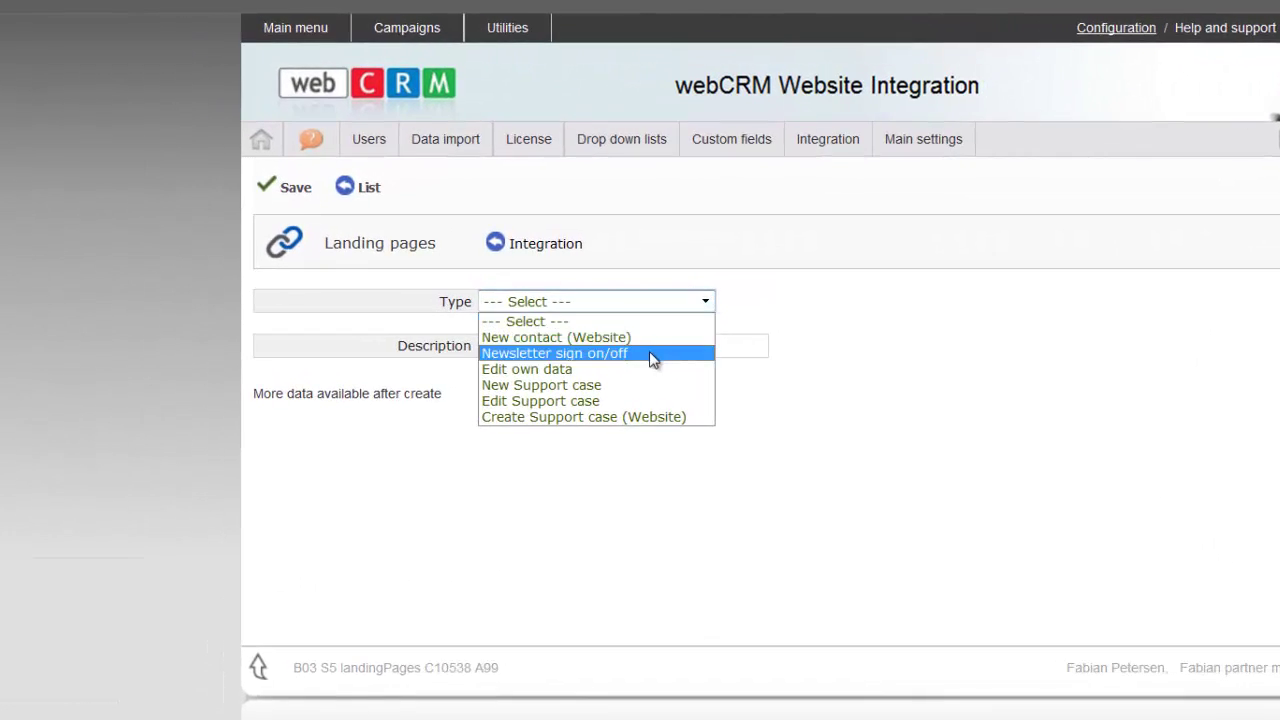
{"action": "left_click", "coordinate": [649, 353]}
{"action": "left_click", "coordinate": [651, 352]}
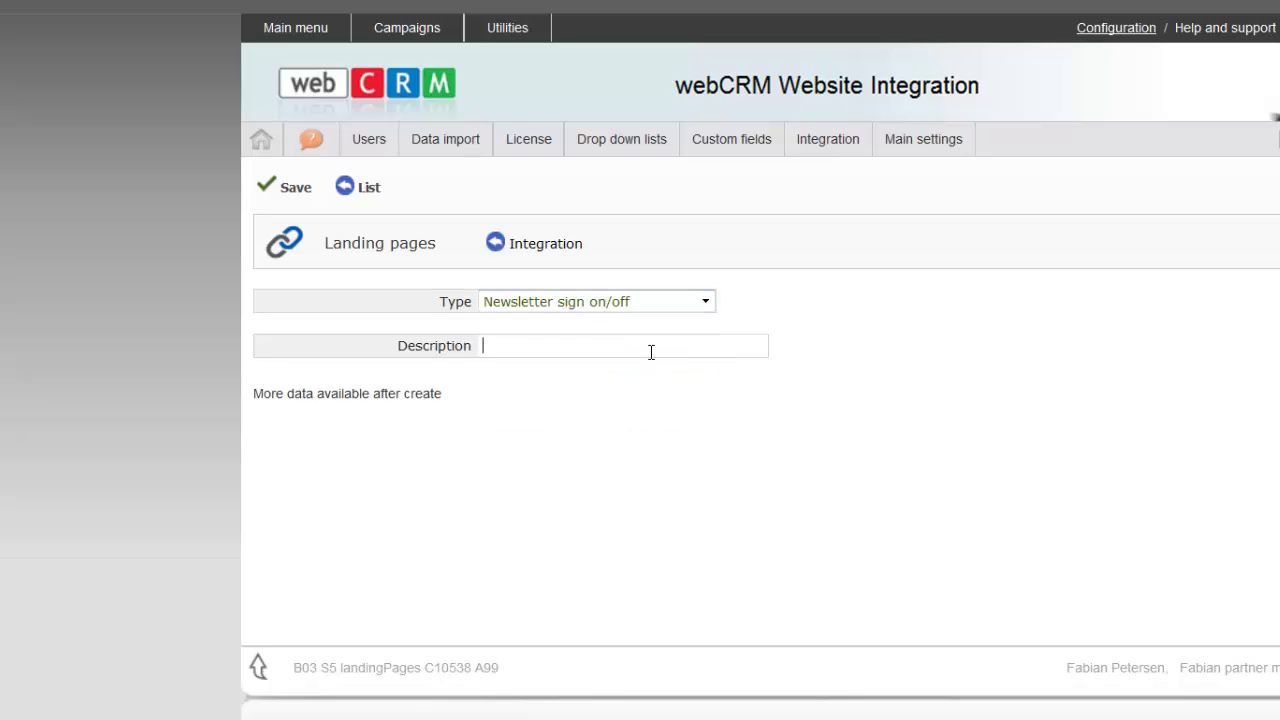
{"action": "type", "text": "Unsubscribe newsletter"}
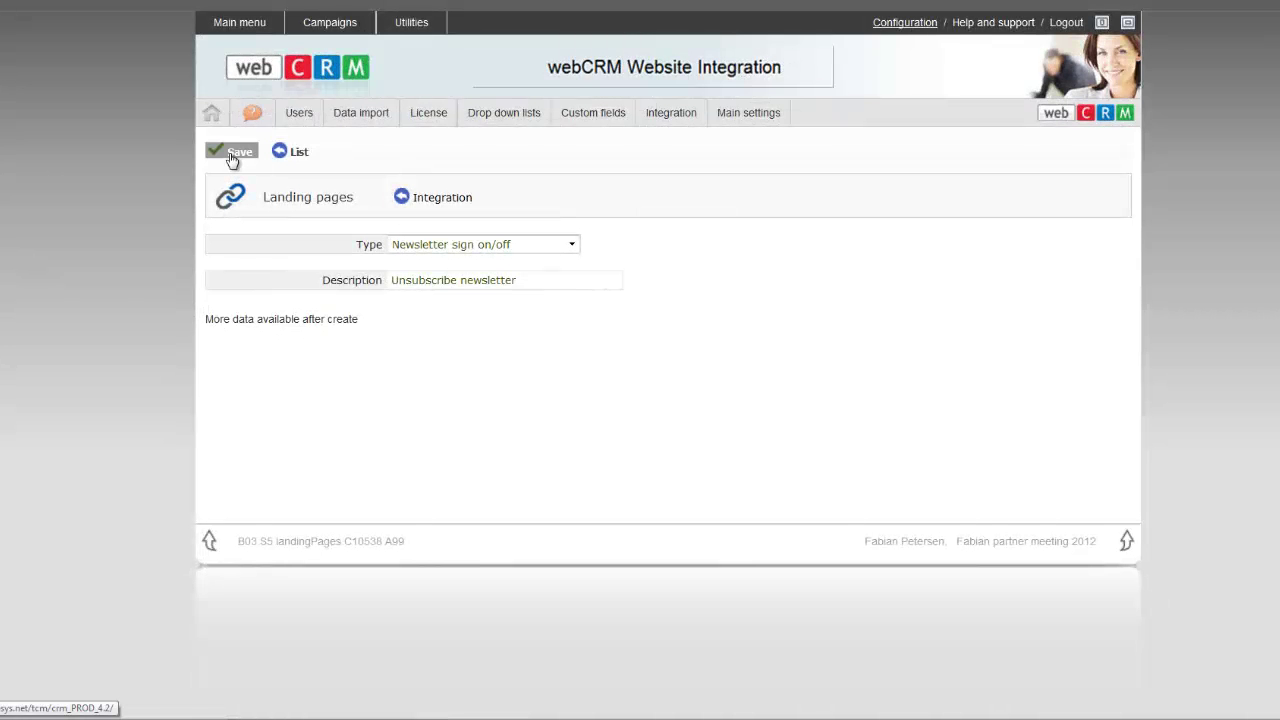
{"action": "left_click", "coordinate": [232, 156]}
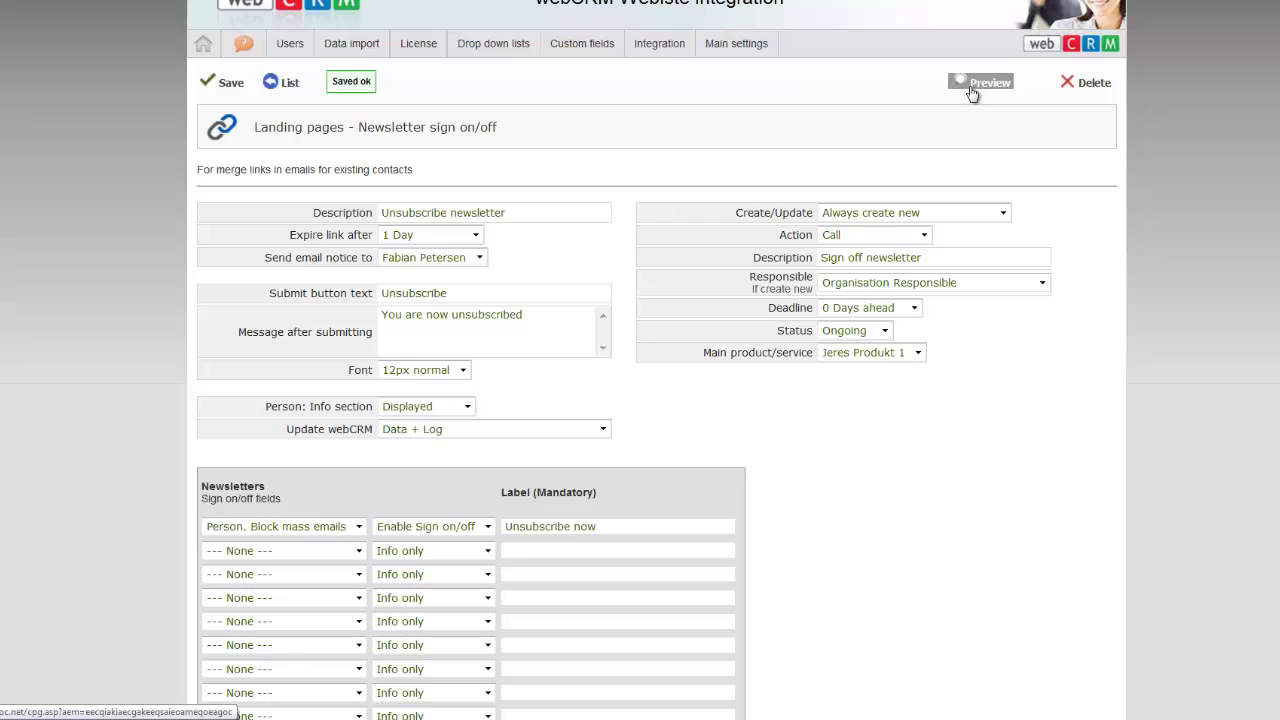
- Preview the unsubscribe page, then edit the Newsletter temp template from Utilities > Templates > Email: Templates
{"action": "left_click", "coordinate": [980, 83]}
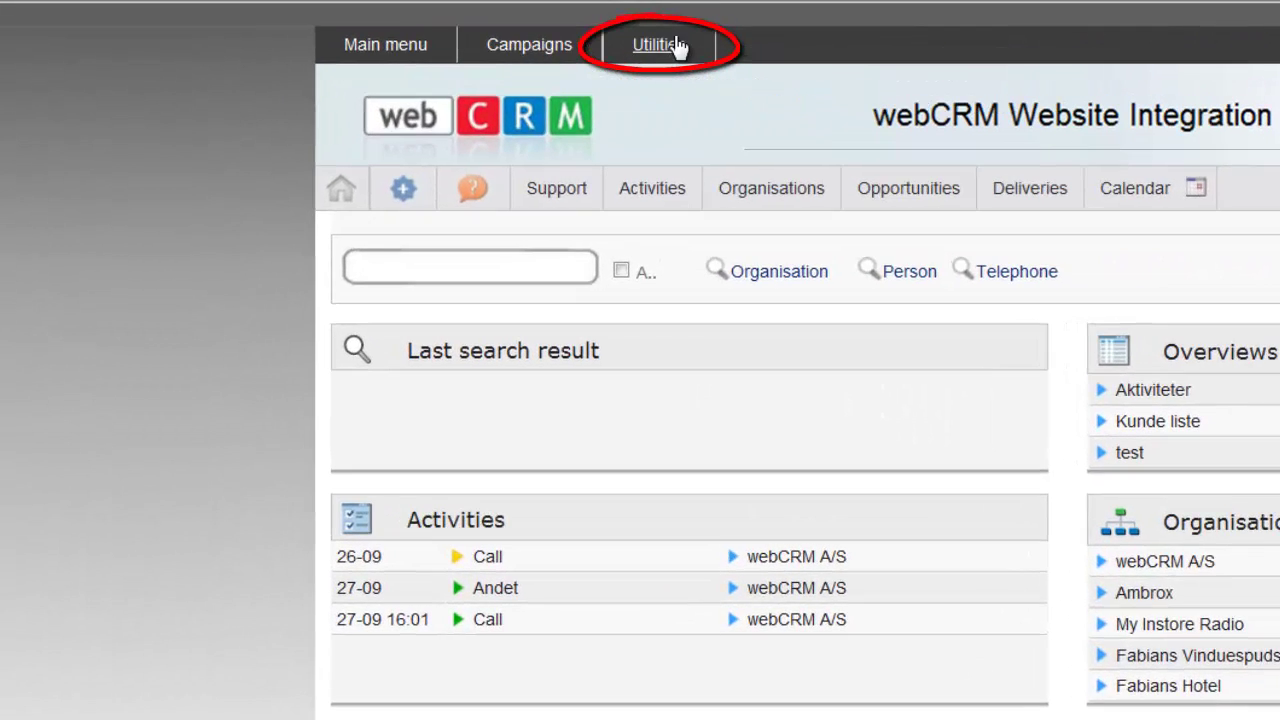
{"action": "left_click", "coordinate": [676, 46]}
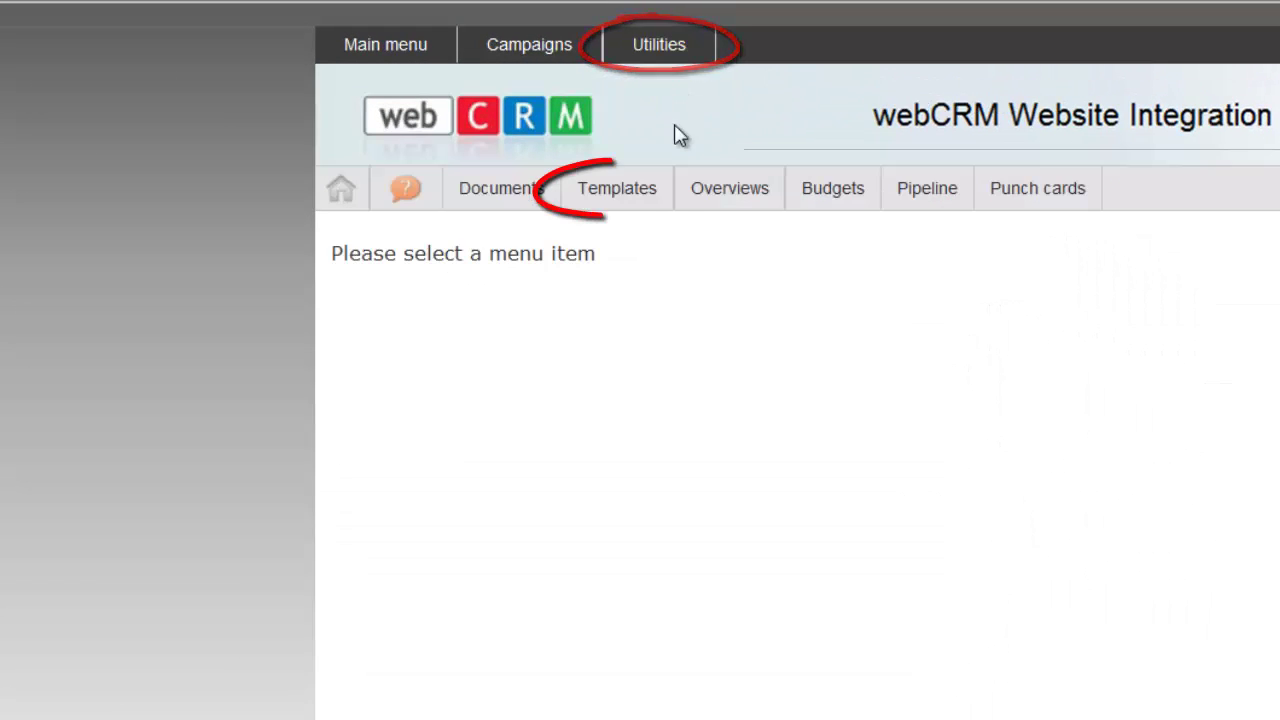
{"action": "left_click", "coordinate": [618, 194]}
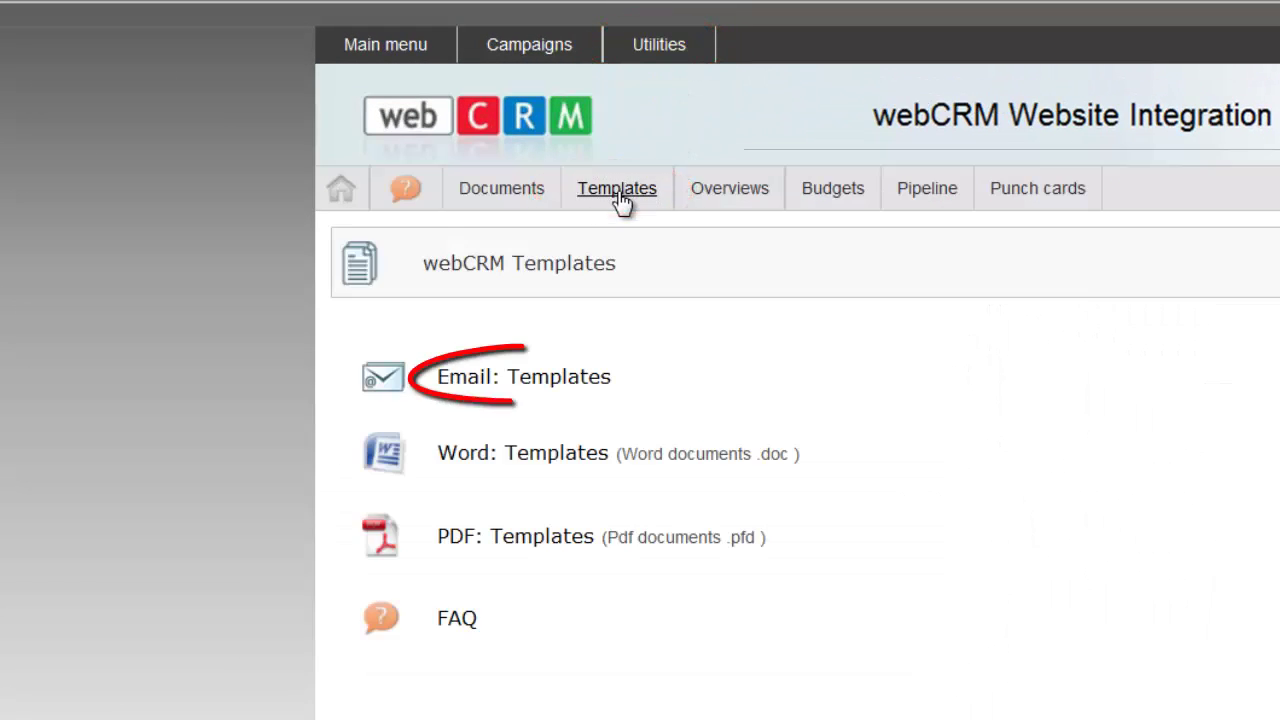
{"action": "left_click", "coordinate": [571, 378]}
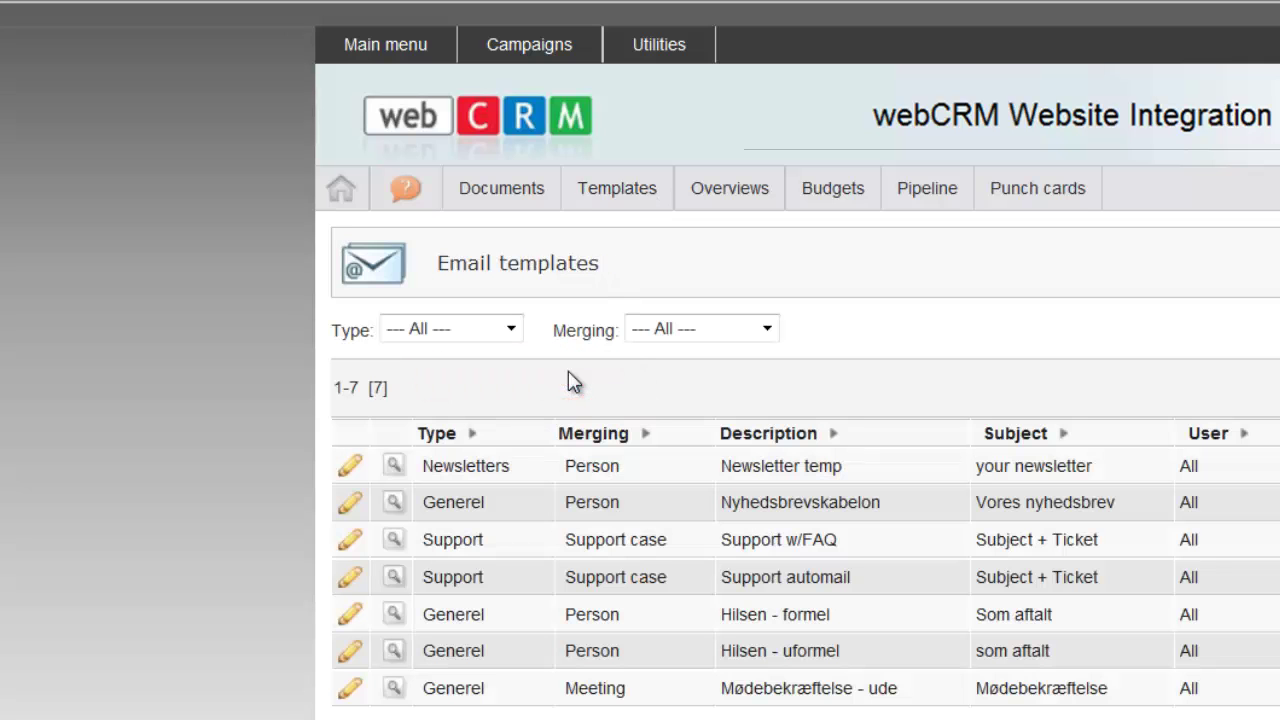
{"action": "left_click", "coordinate": [345, 462]}
- Scroll the Newsletter temp body and place the cursor in the empty cell below the social icons
{"action": "scroll", "coordinate": [148, 352], "scroll_direction": "down", "scroll_amount": 5}
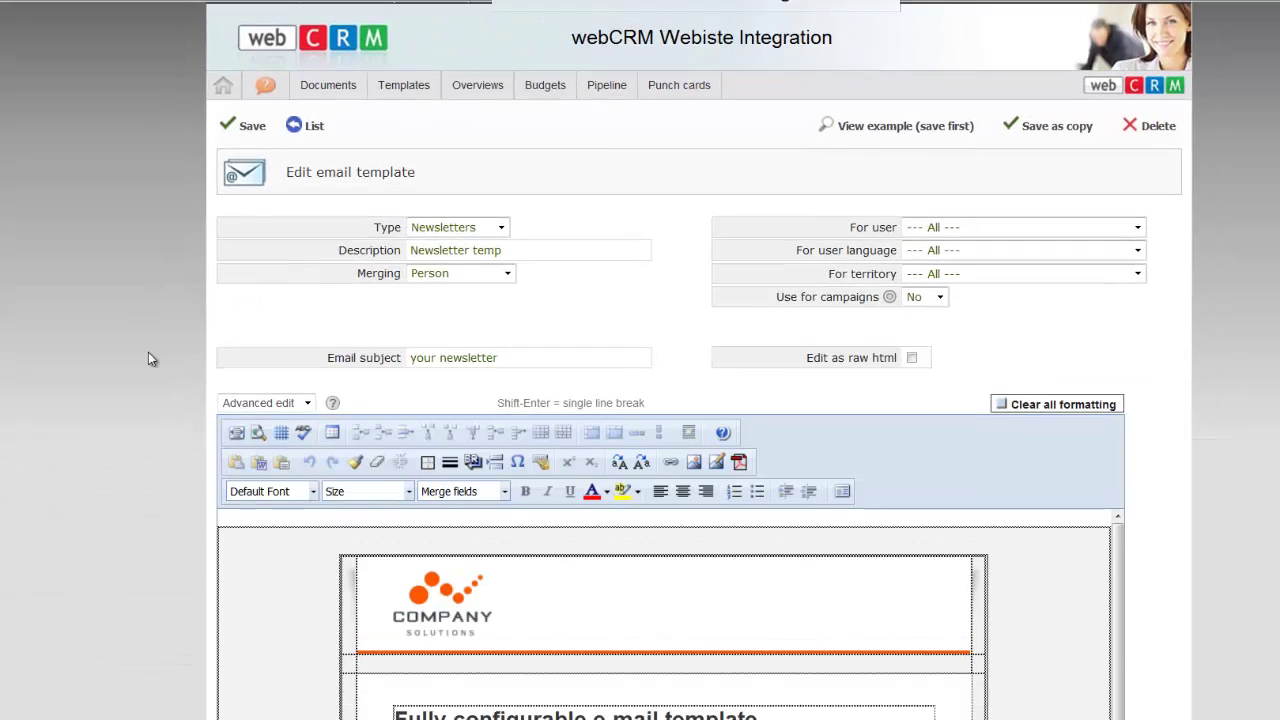
{"action": "scroll", "coordinate": [148, 352], "scroll_direction": "down", "scroll_amount": 3}
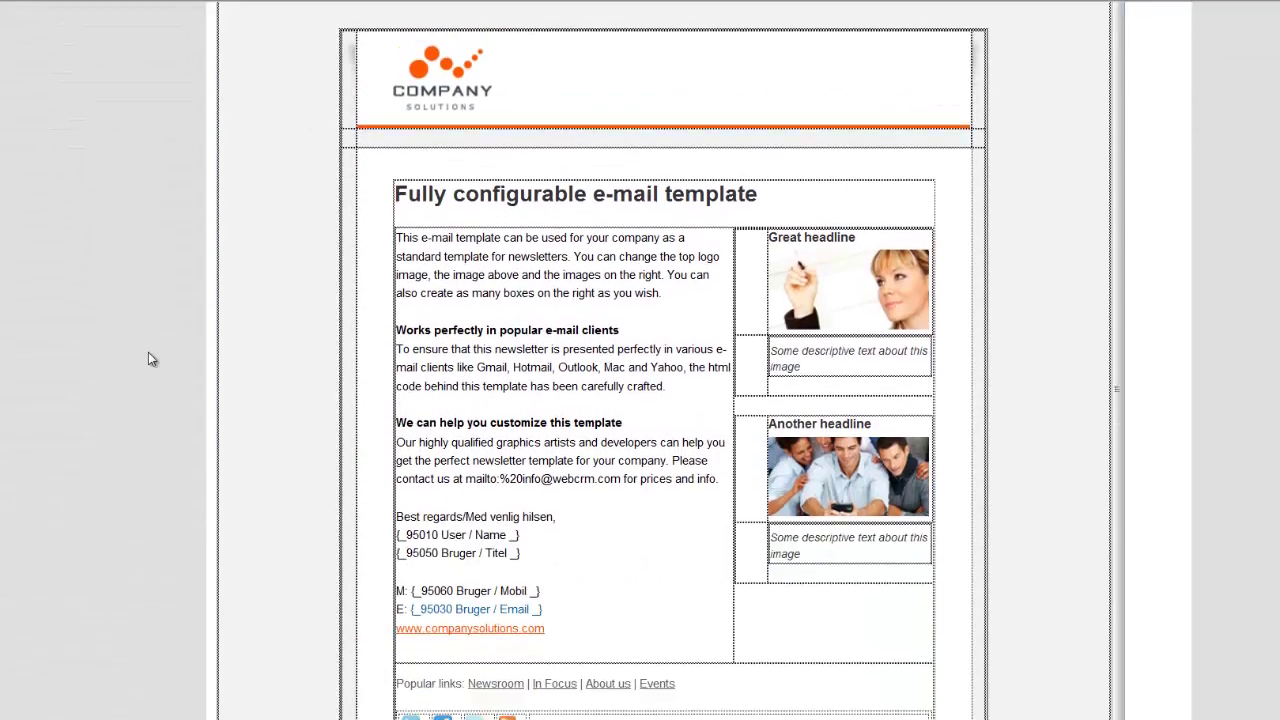
{"action": "left_click", "coordinate": [421, 638]}
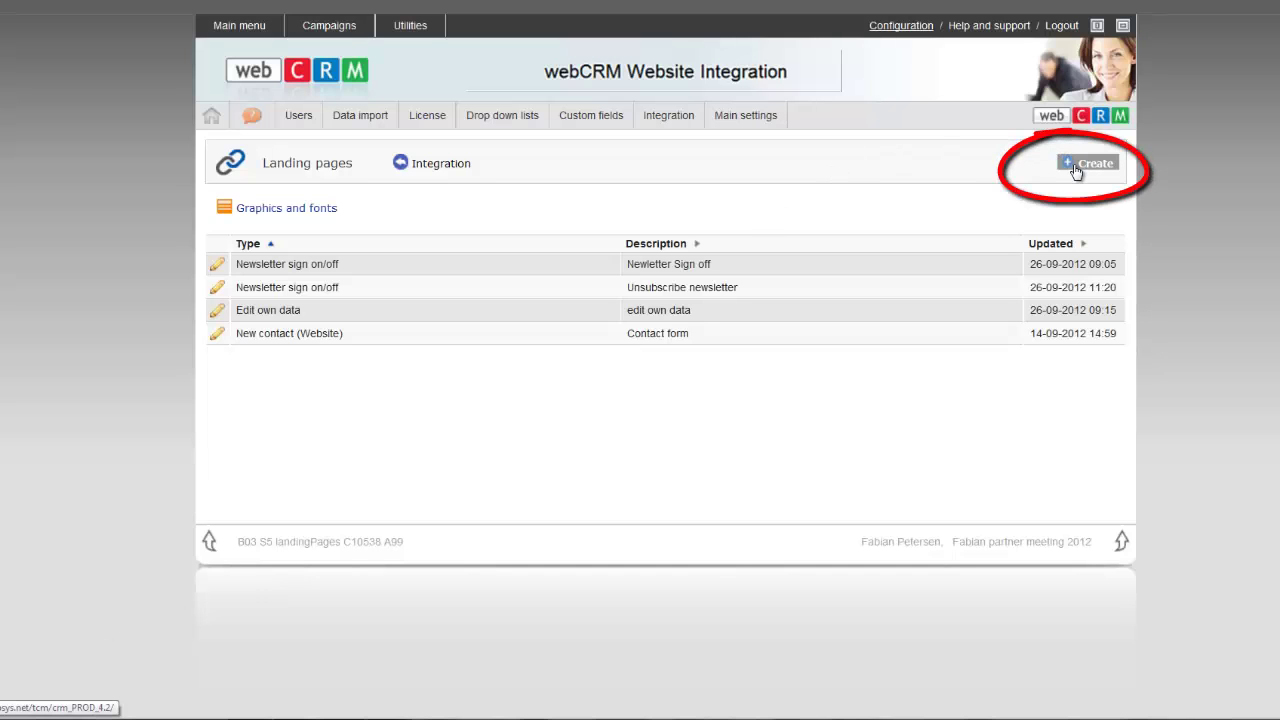
- Create a New contact (Website) landing page described 'Contact form' and save it
{"action": "left_click", "coordinate": [1090, 163]}
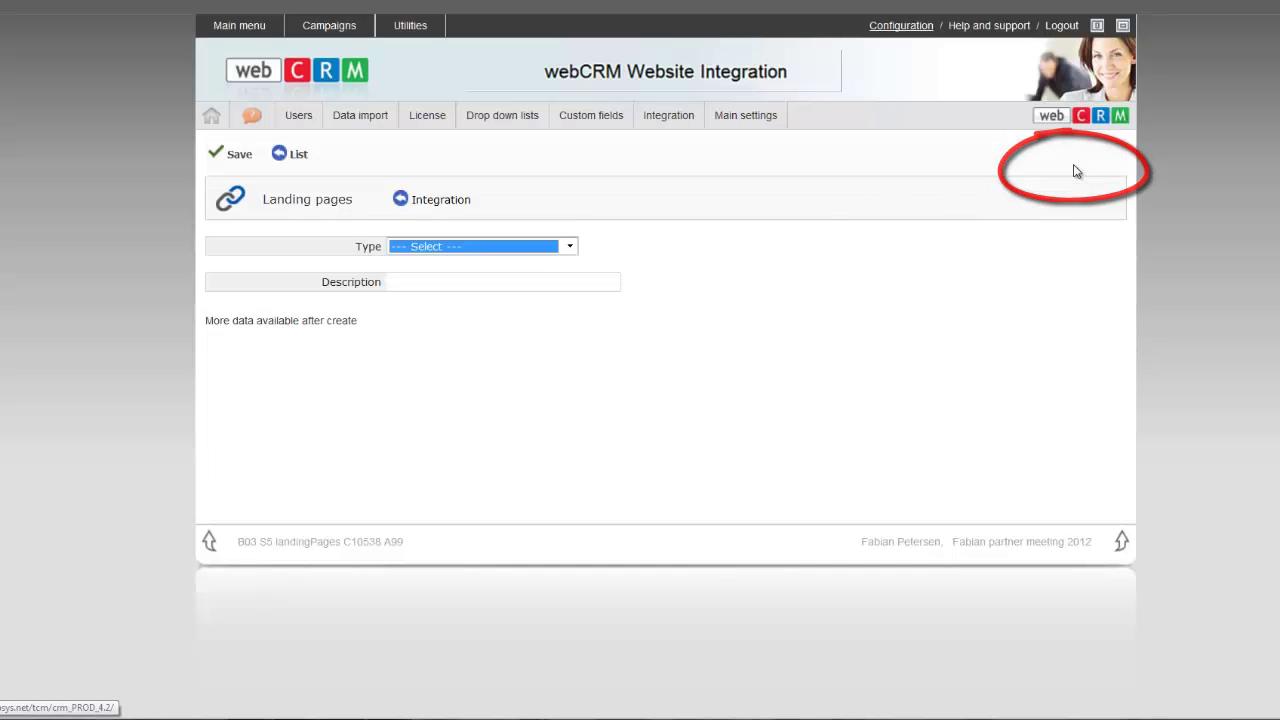
{"action": "left_click", "coordinate": [570, 246]}
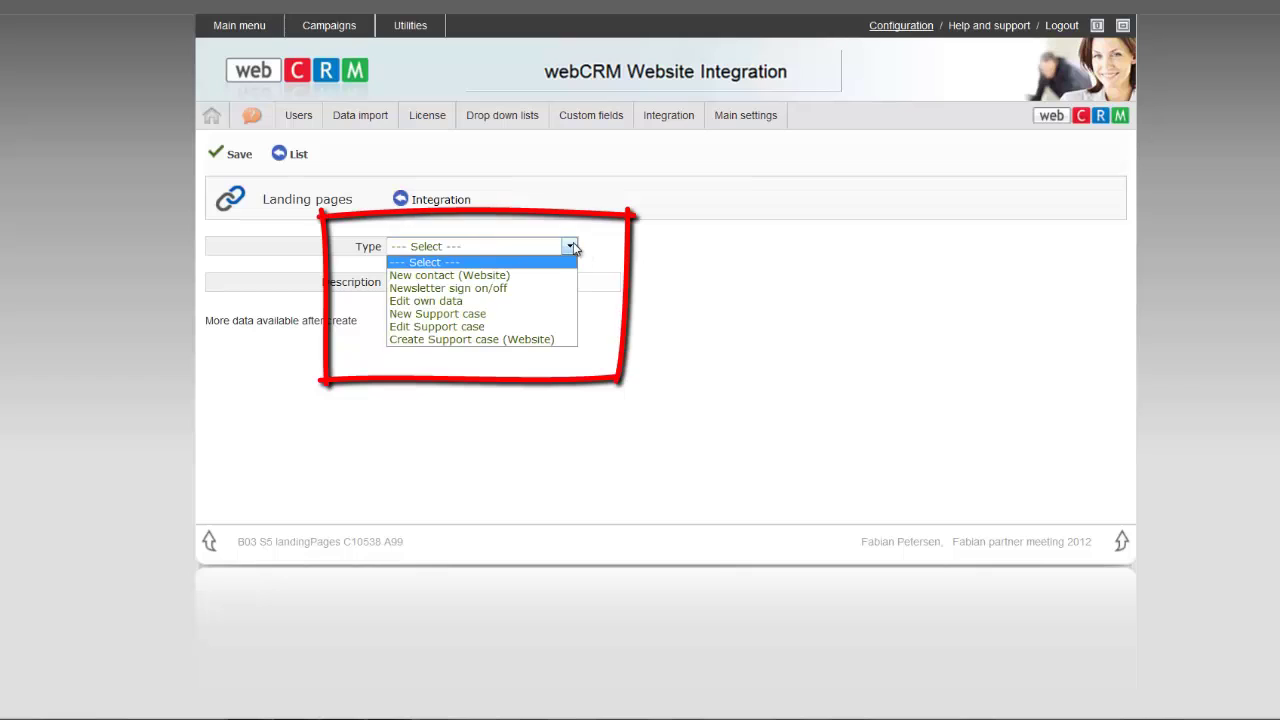
{"action": "left_click", "coordinate": [524, 275]}
{"action": "left_click", "coordinate": [526, 278]}
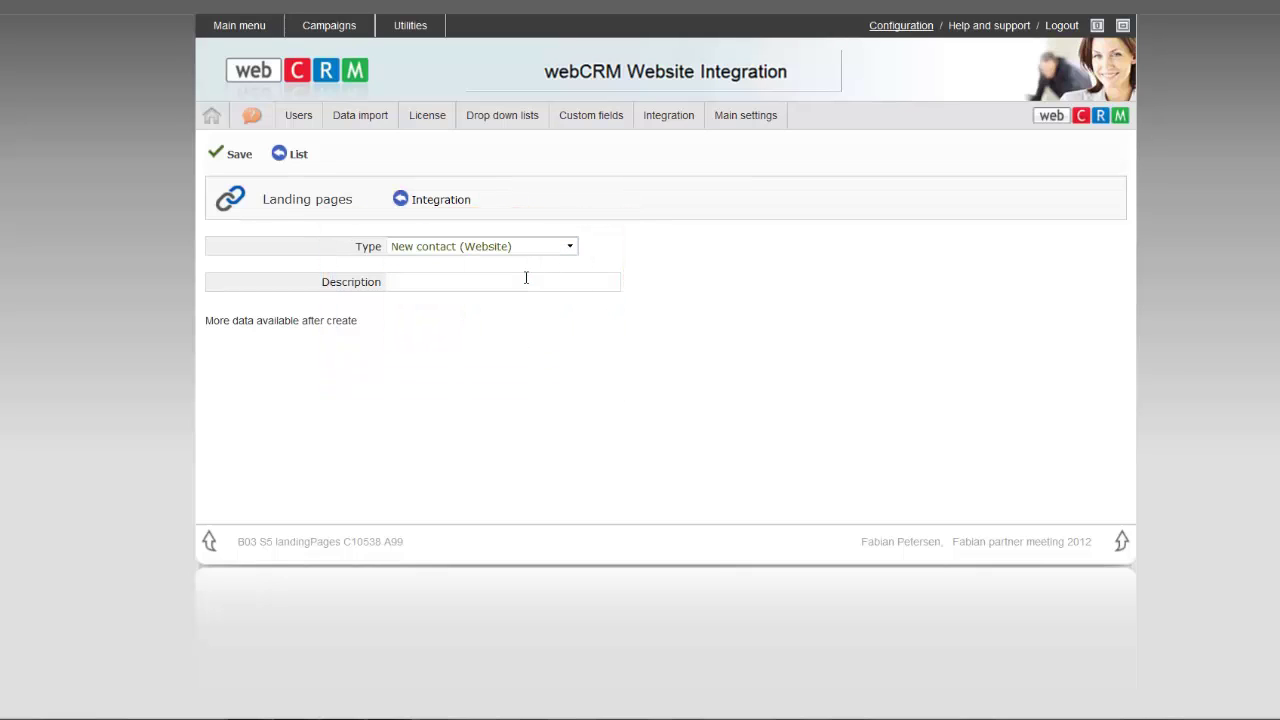
{"action": "type", "text": "Contact form"}
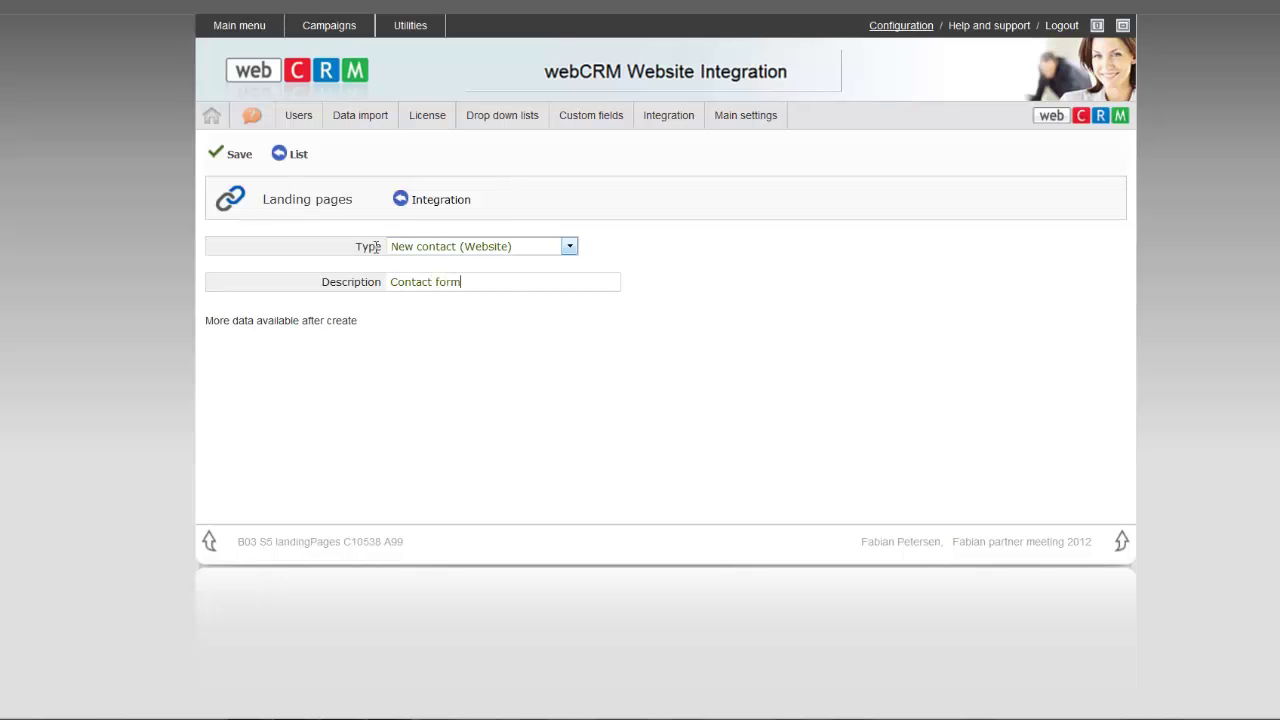
{"action": "left_click", "coordinate": [231, 157]}
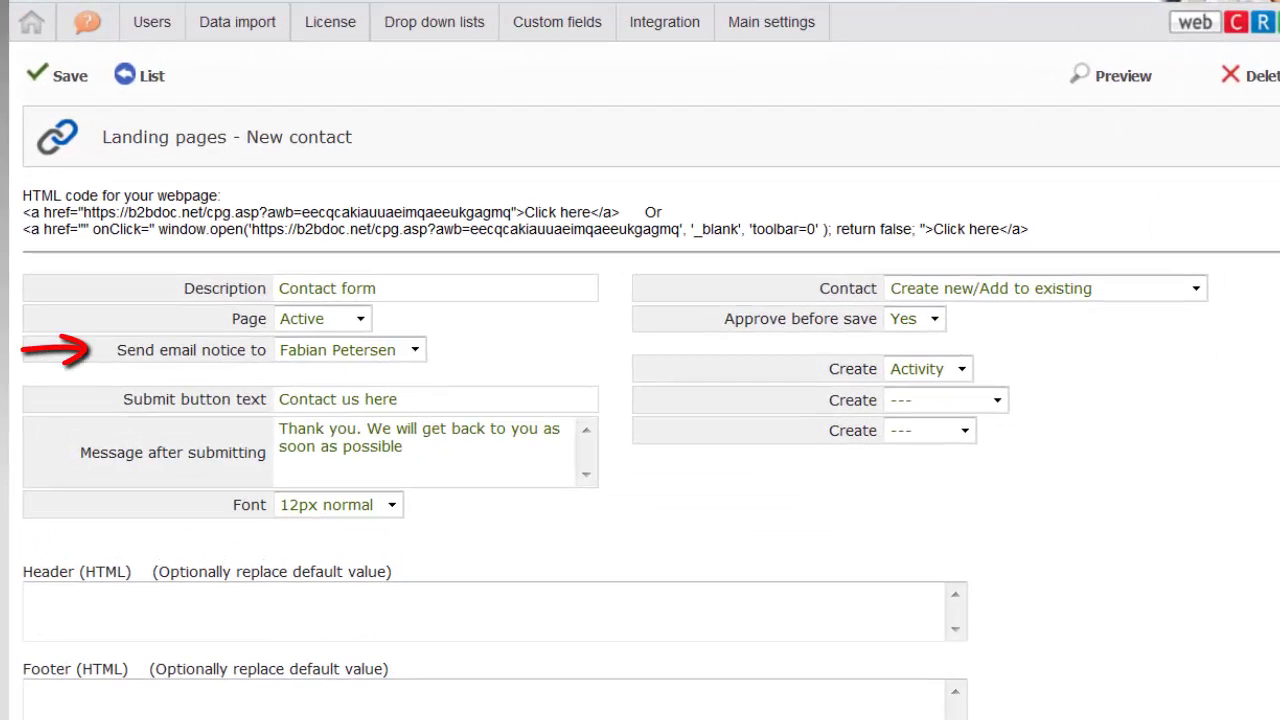
{"action": "left_click", "coordinate": [415, 350]}
{"action": "left_click", "coordinate": [419, 350]}
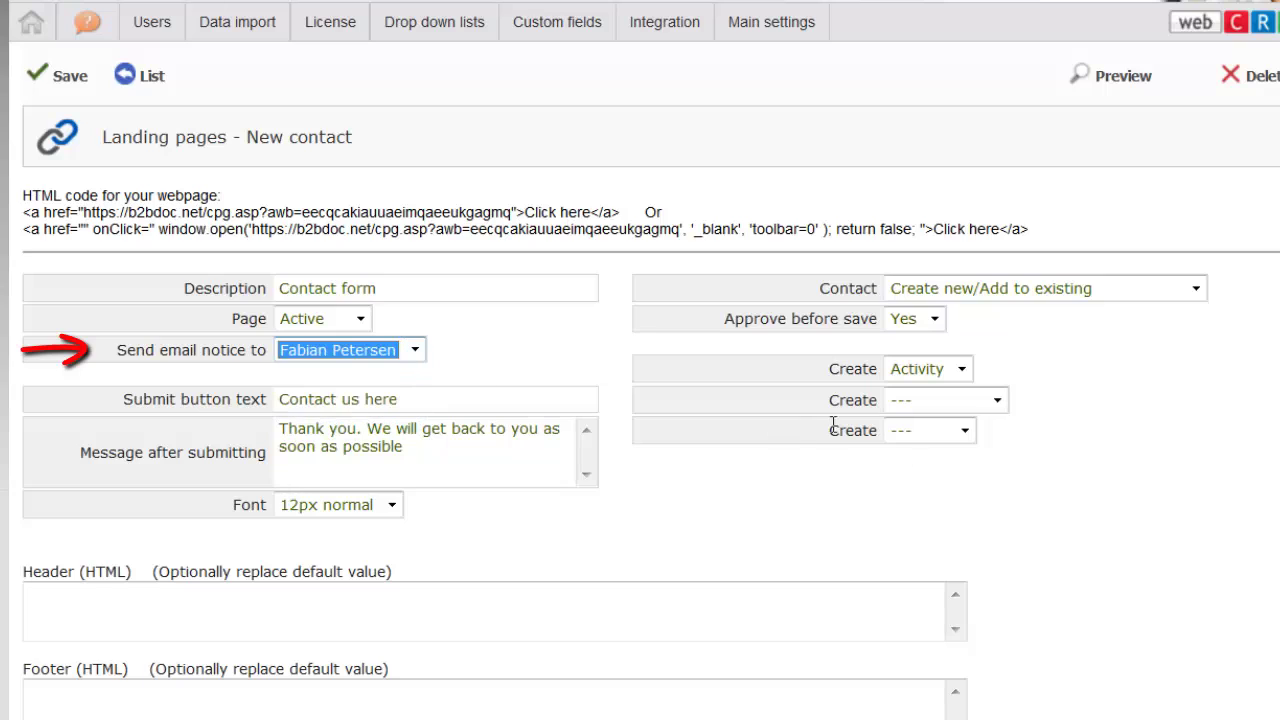
{"action": "left_click", "coordinate": [494, 400]}
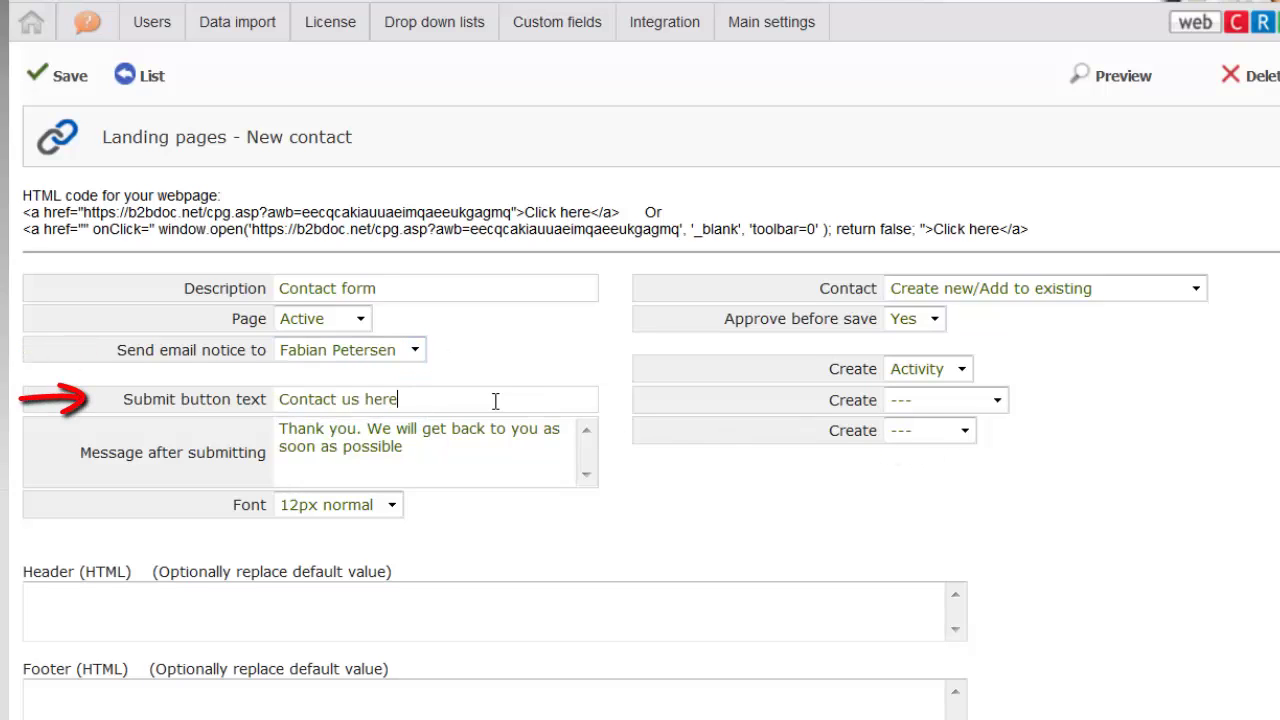
{"action": "left_click_drag", "start_coordinate": [467, 402], "coordinate": [269, 412]}
{"action": "left_click_drag", "start_coordinate": [424, 462], "coordinate": [268, 434]}
{"action": "left_click", "coordinate": [201, 452]}
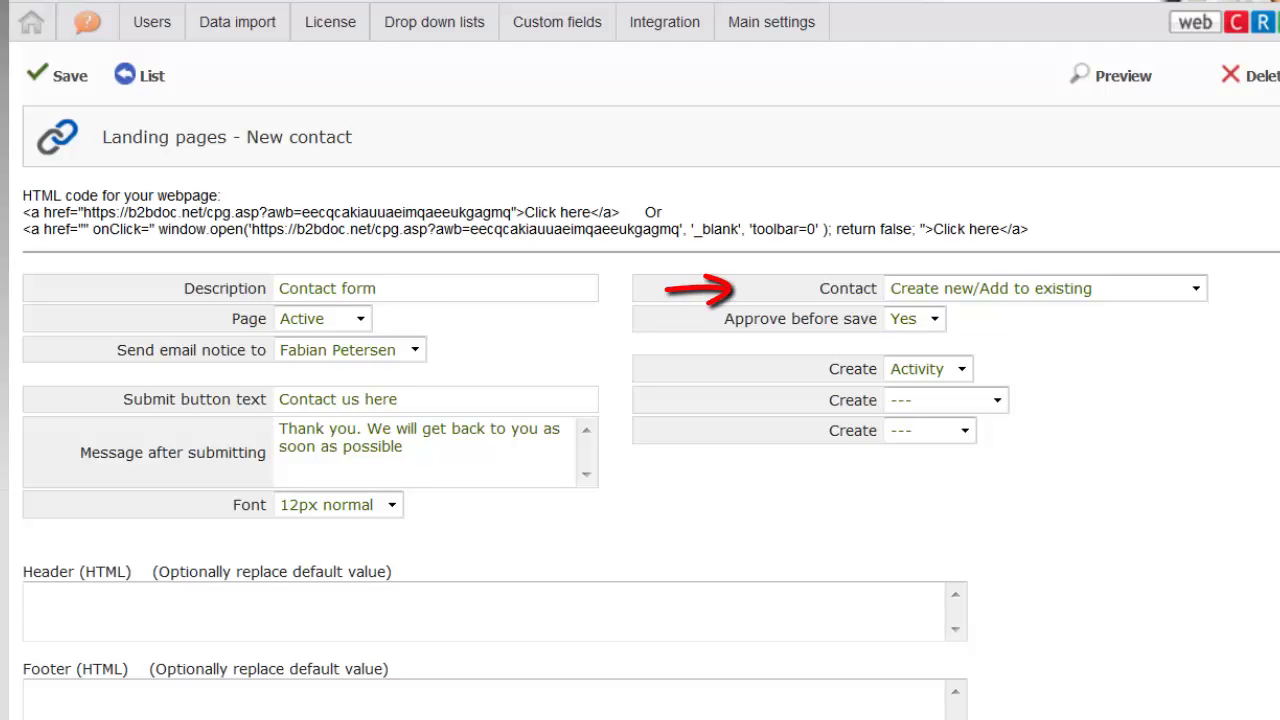
{"action": "left_click", "coordinate": [1178, 294]}
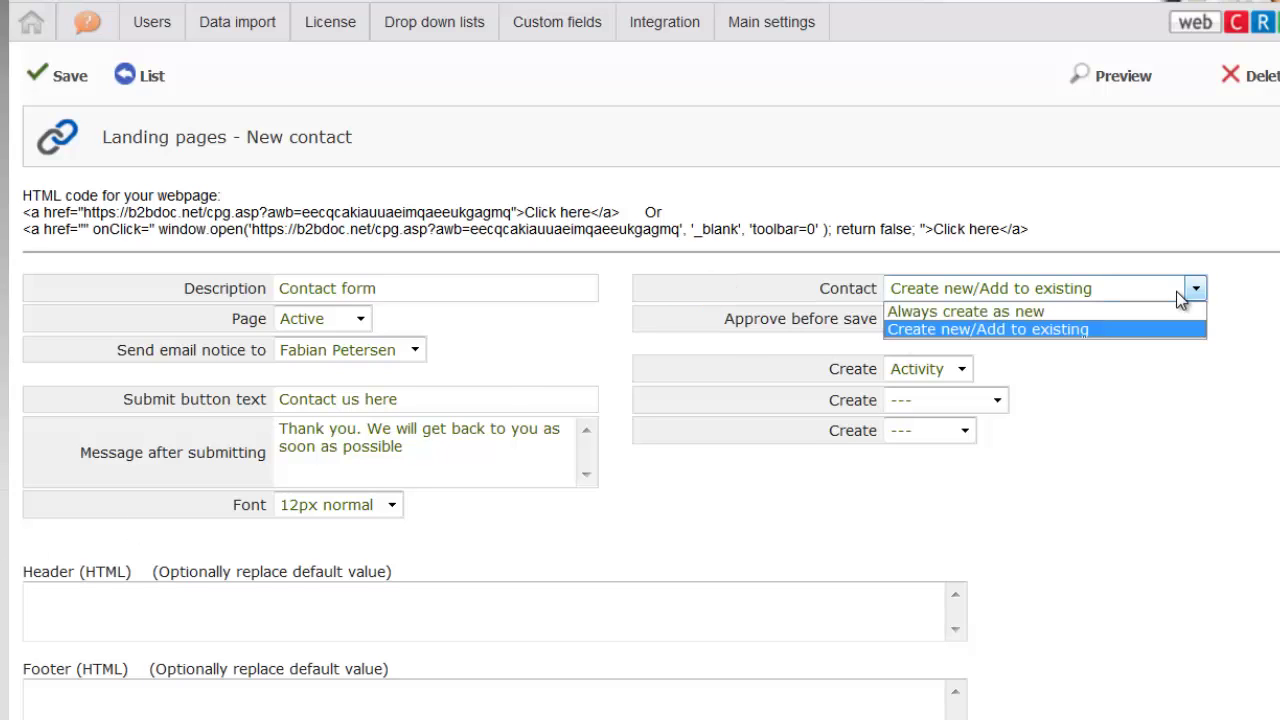
{"action": "left_click", "coordinate": [1176, 291]}
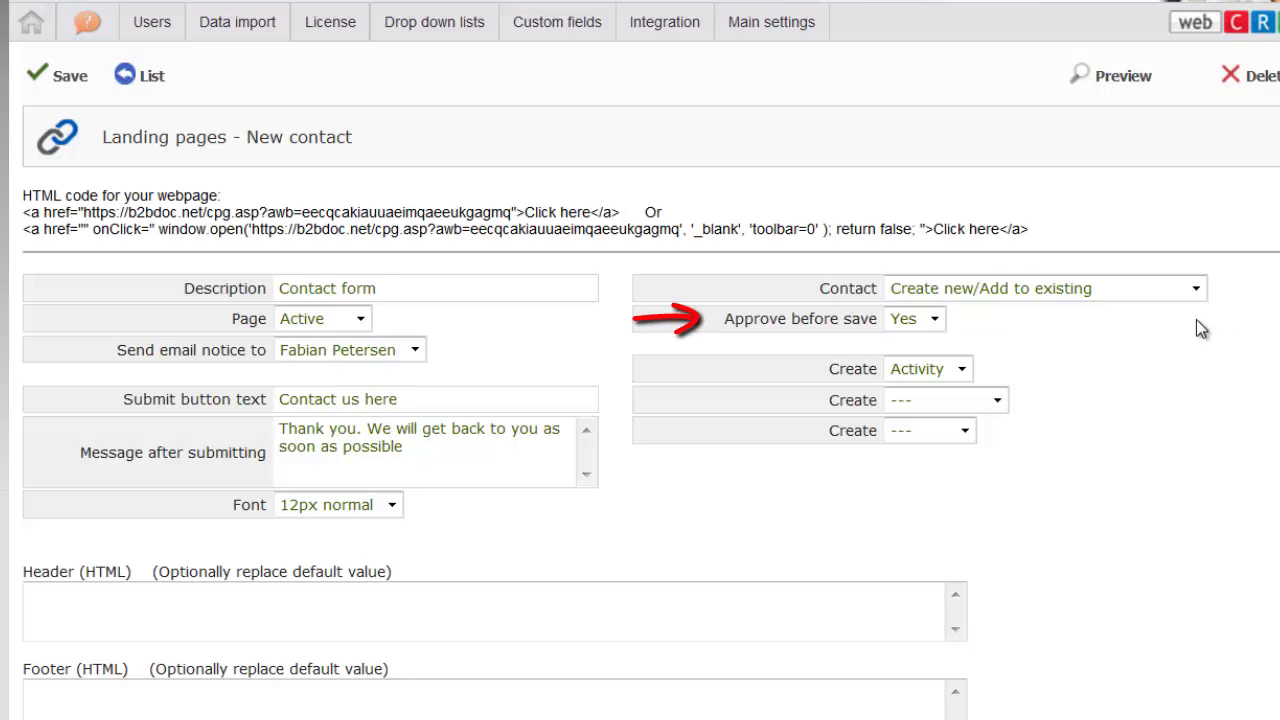
{"action": "left_click", "coordinate": [933, 319]}
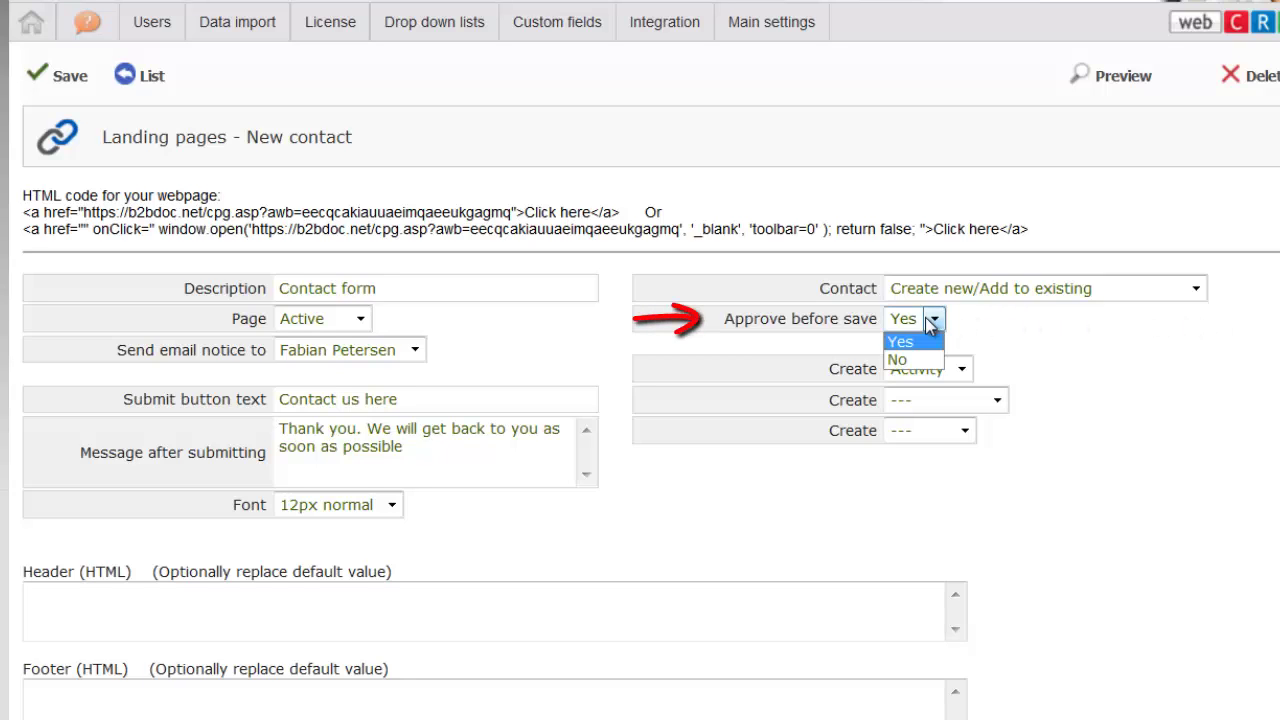
{"action": "left_click", "coordinate": [925, 317]}
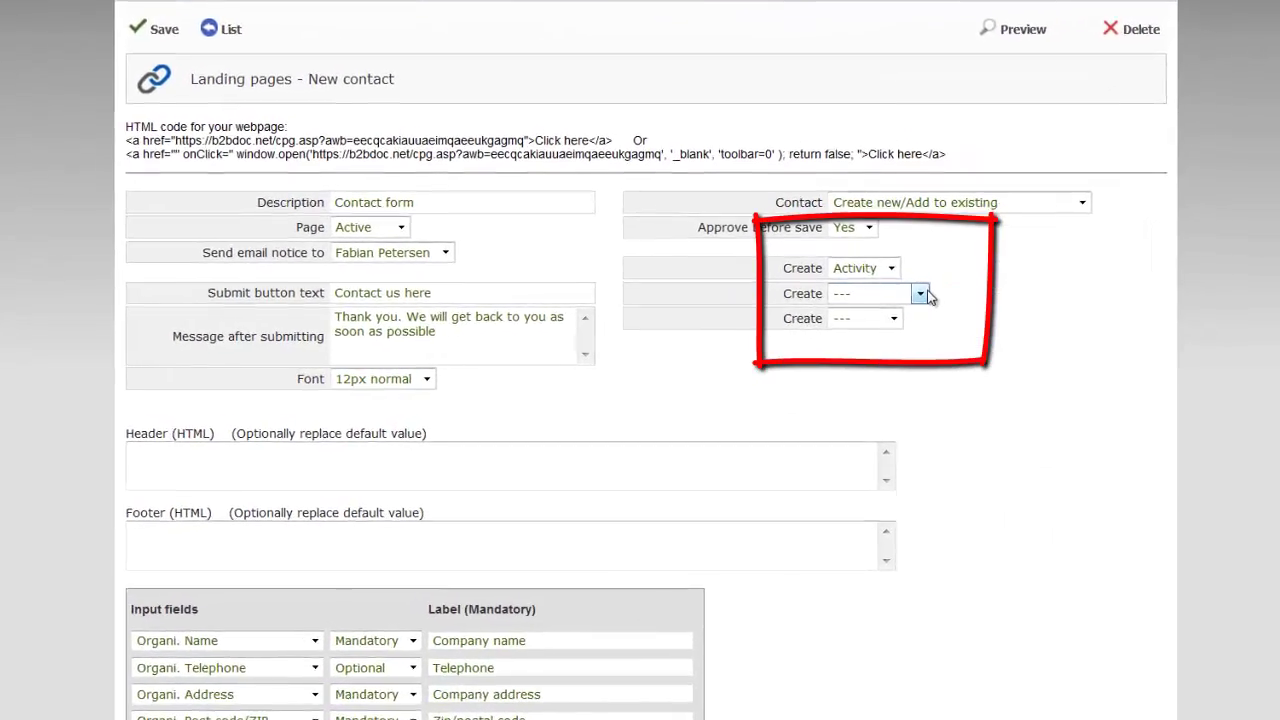
{"action": "left_click", "coordinate": [922, 294]}
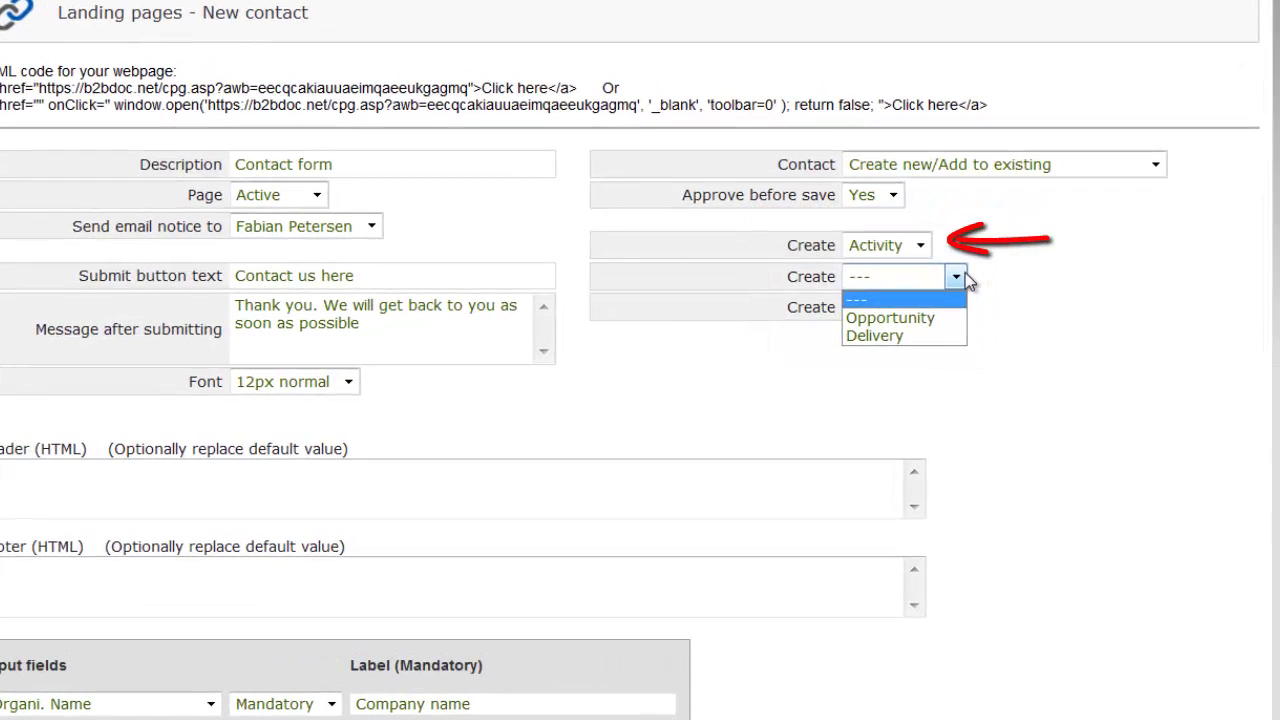
{"action": "left_click", "coordinate": [965, 272]}
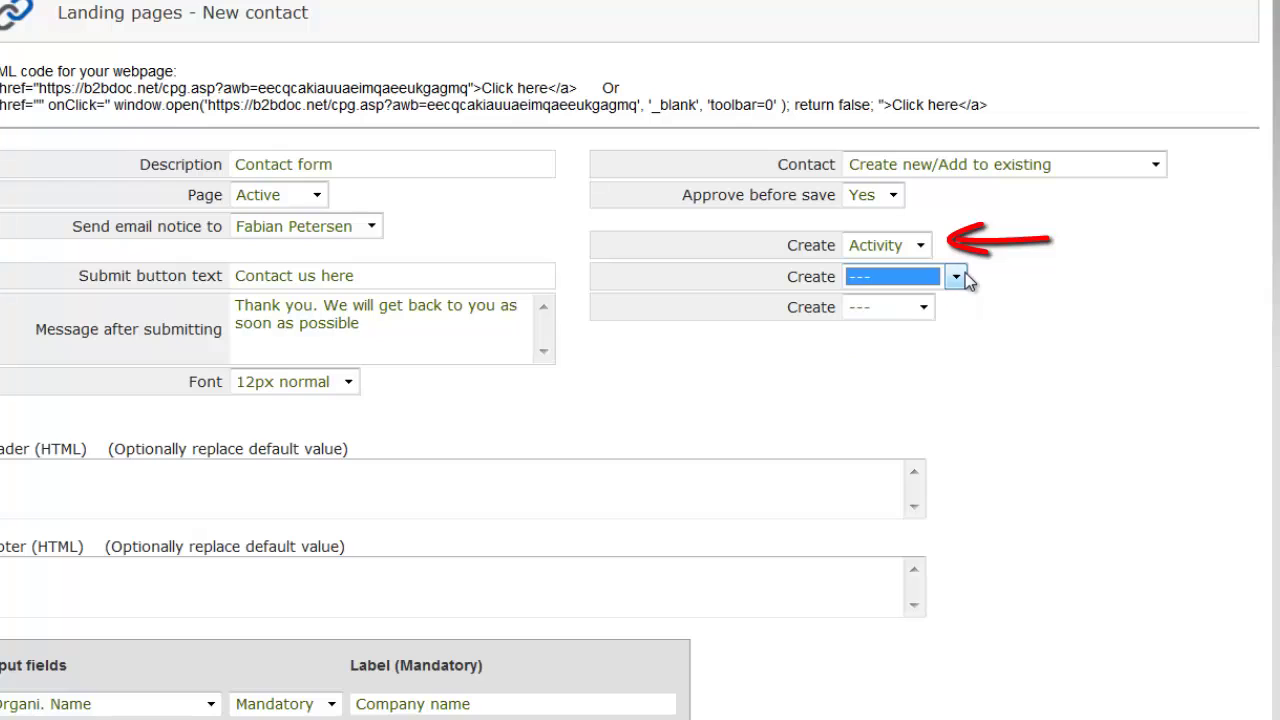
{"action": "left_click", "coordinate": [926, 310]}
{"action": "left_click", "coordinate": [926, 310]}
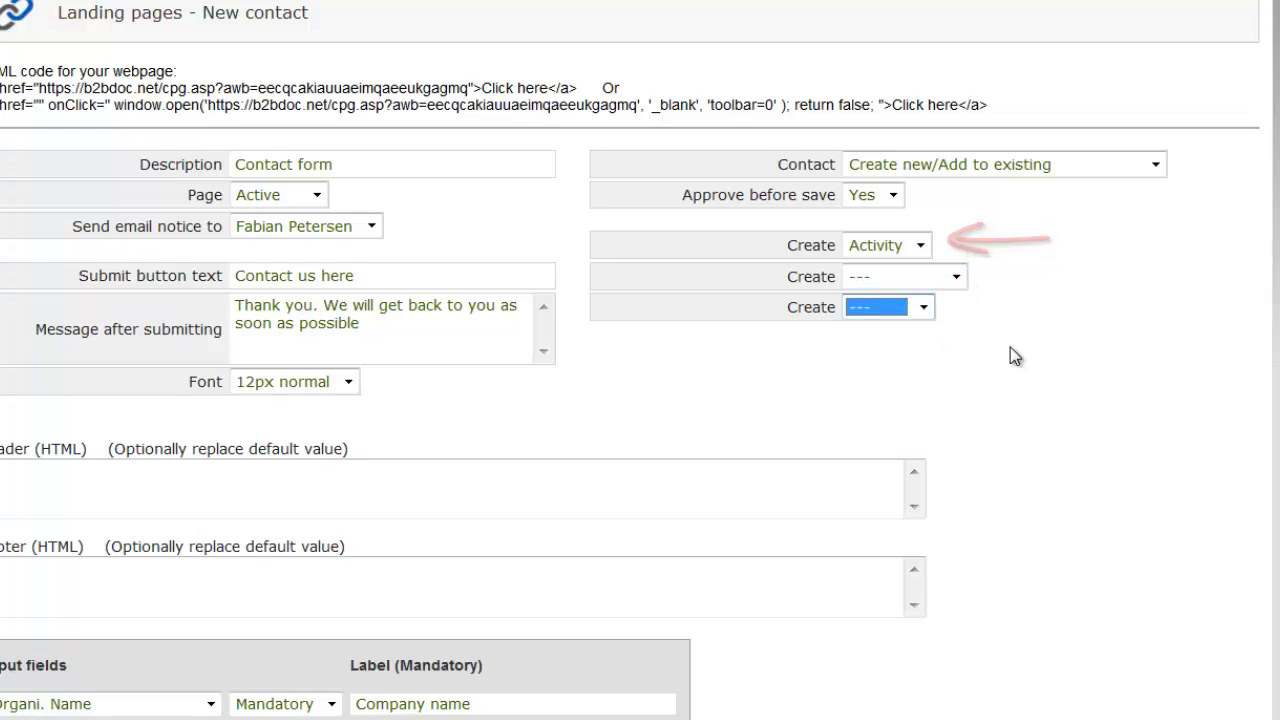
{"action": "left_click", "coordinate": [1103, 375]}
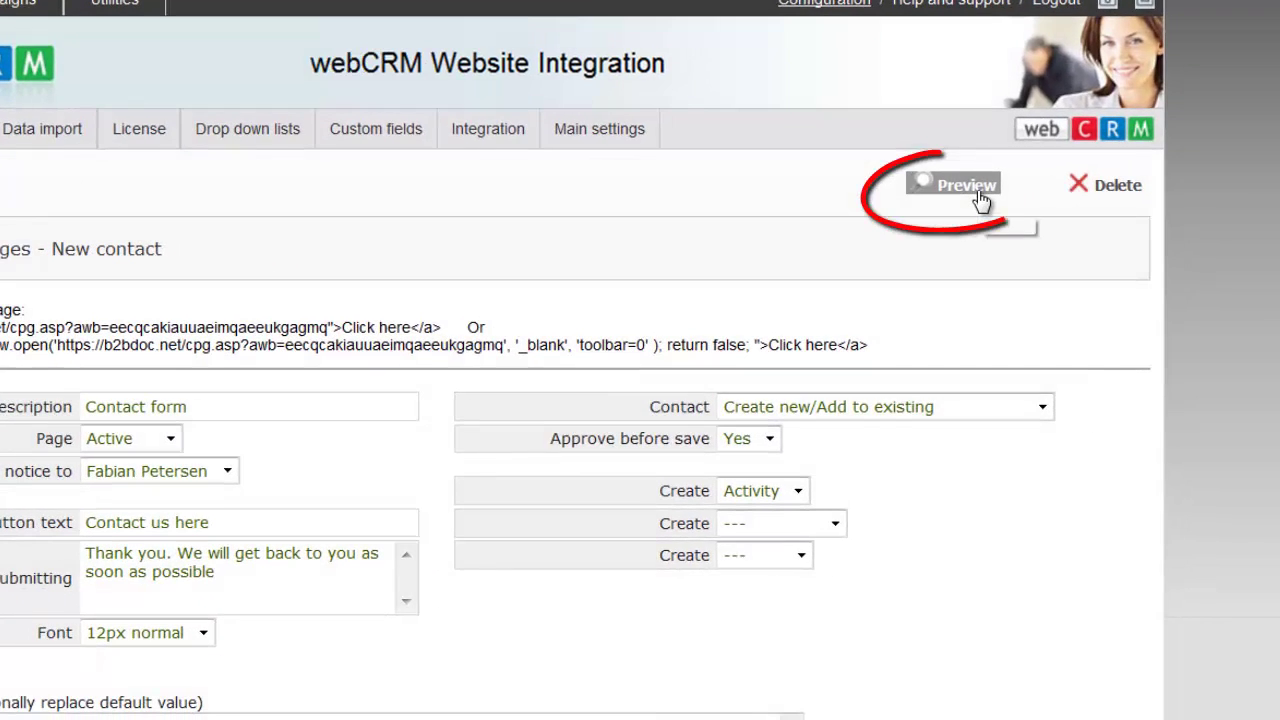
- Preview the Contact form landing page
{"action": "left_click", "coordinate": [979, 195]}
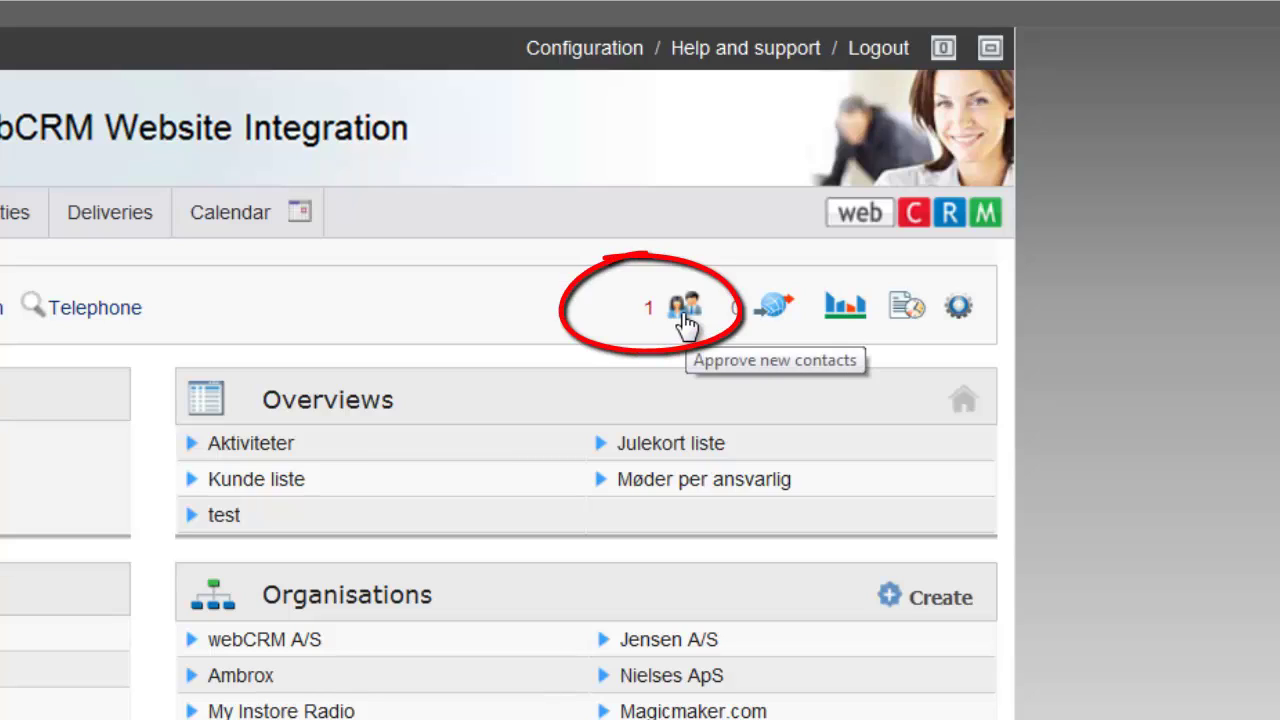
- Set the Magic international submission to Approve under Approve new contacts and apply it with Update
{"action": "left_click", "coordinate": [686, 320]}
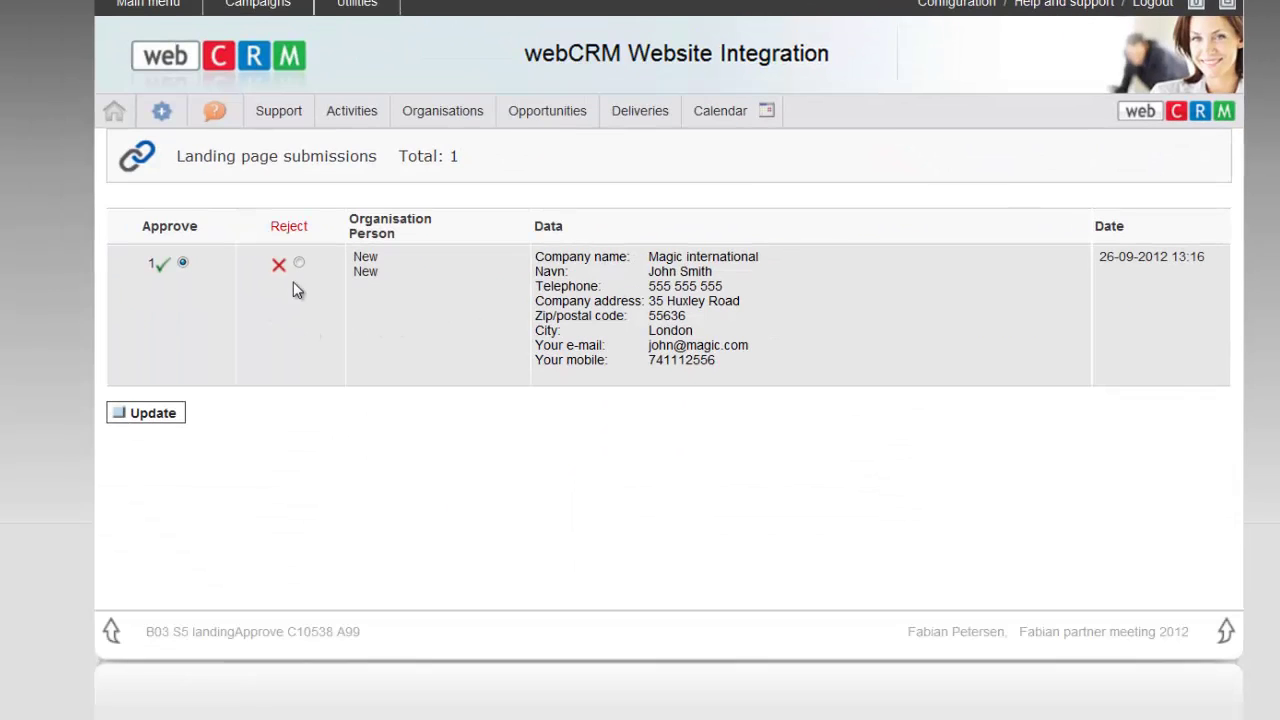
{"action": "left_click", "coordinate": [299, 262]}
{"action": "left_click", "coordinate": [182, 262]}
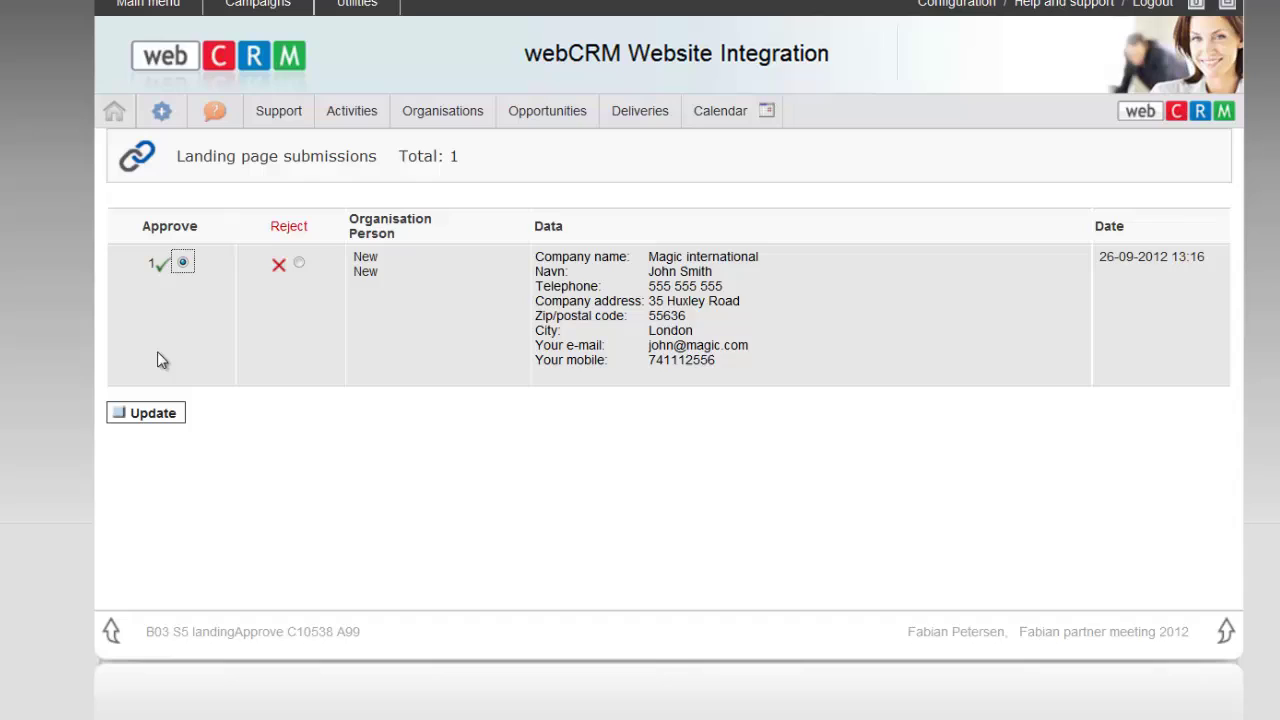
{"action": "left_click", "coordinate": [152, 416]}
{"action": "left_click", "coordinate": [152, 416]}
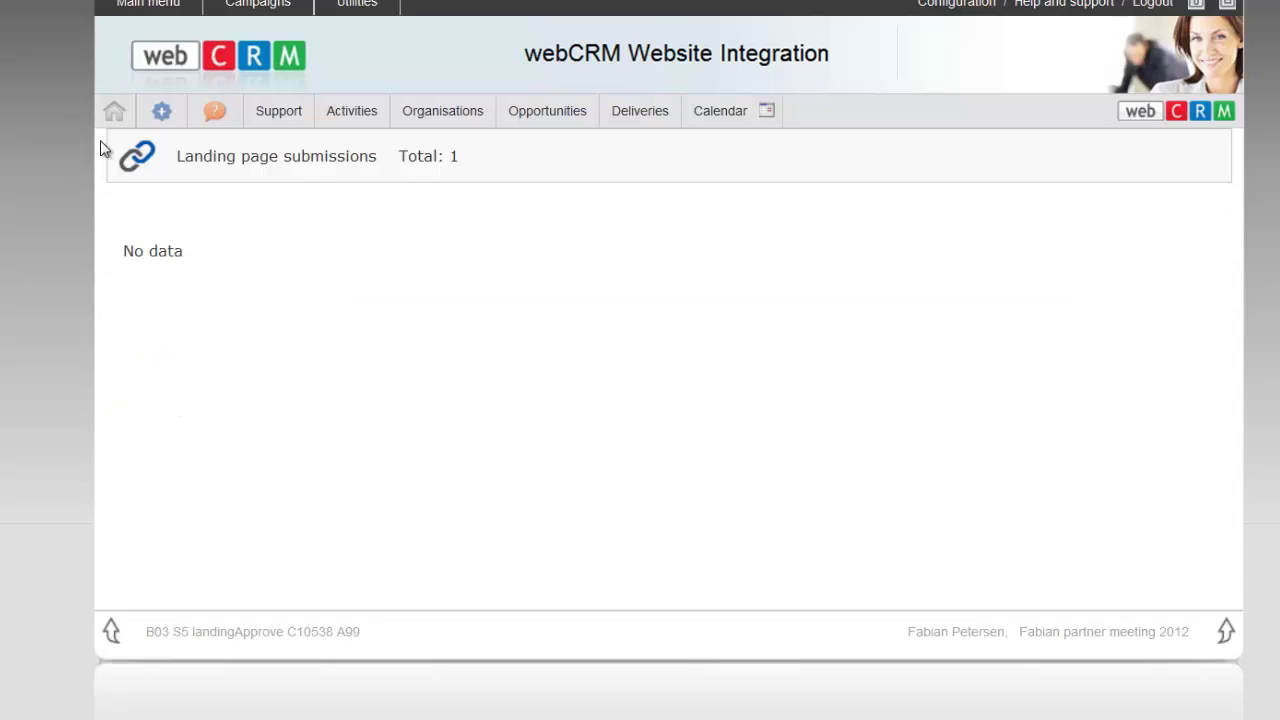
- From the start page, search 'magic' and open the Magic international organisation record
{"action": "left_click", "coordinate": [114, 118]}
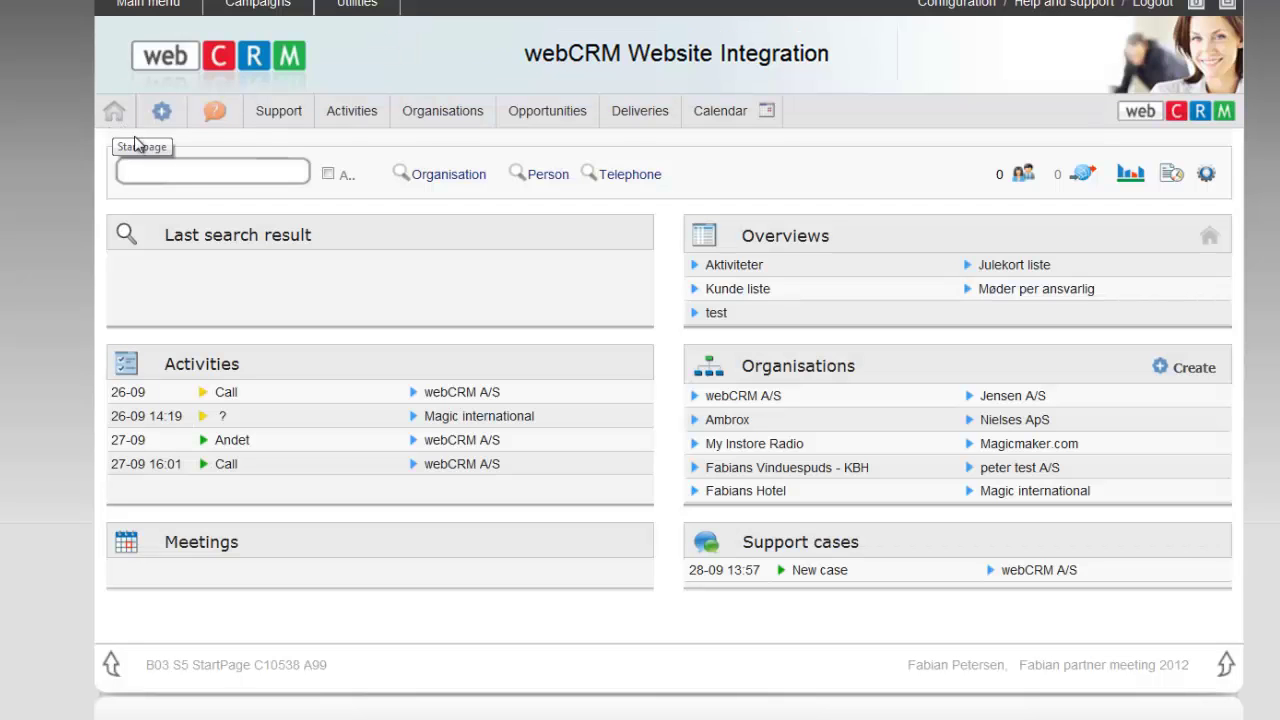
{"action": "type", "text": "magic"}
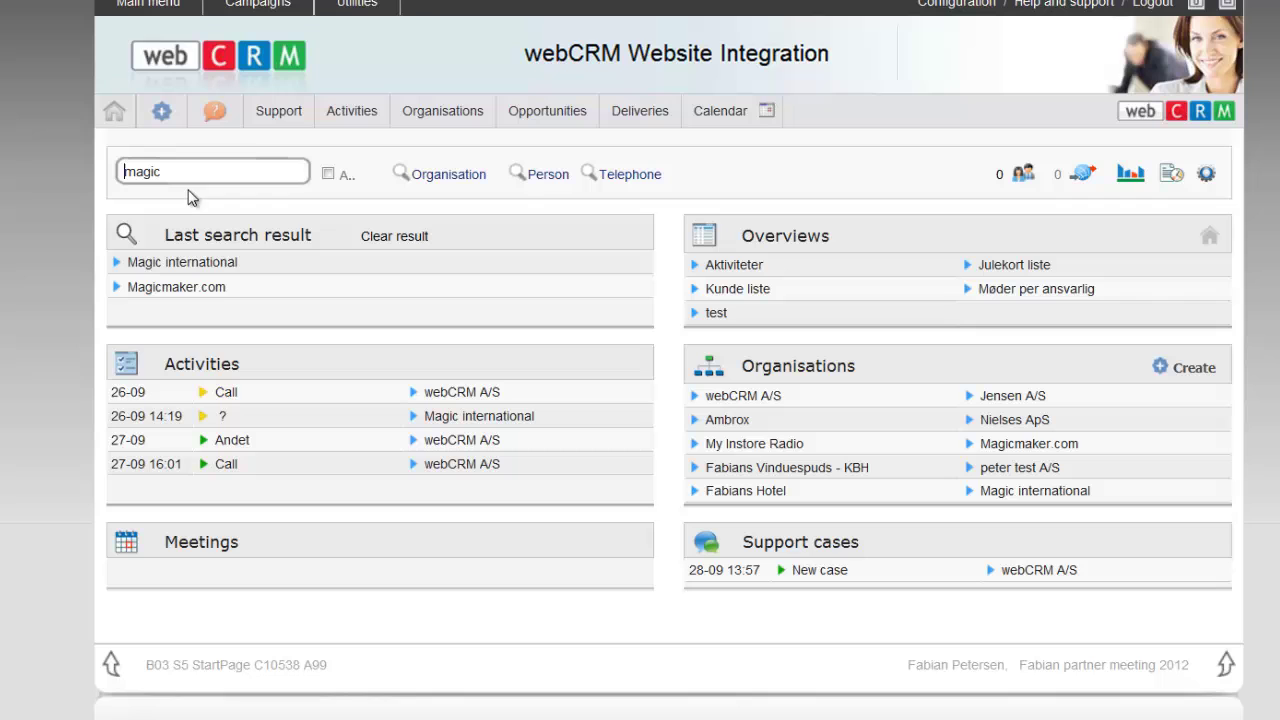
{"action": "left_click", "coordinate": [210, 263]}
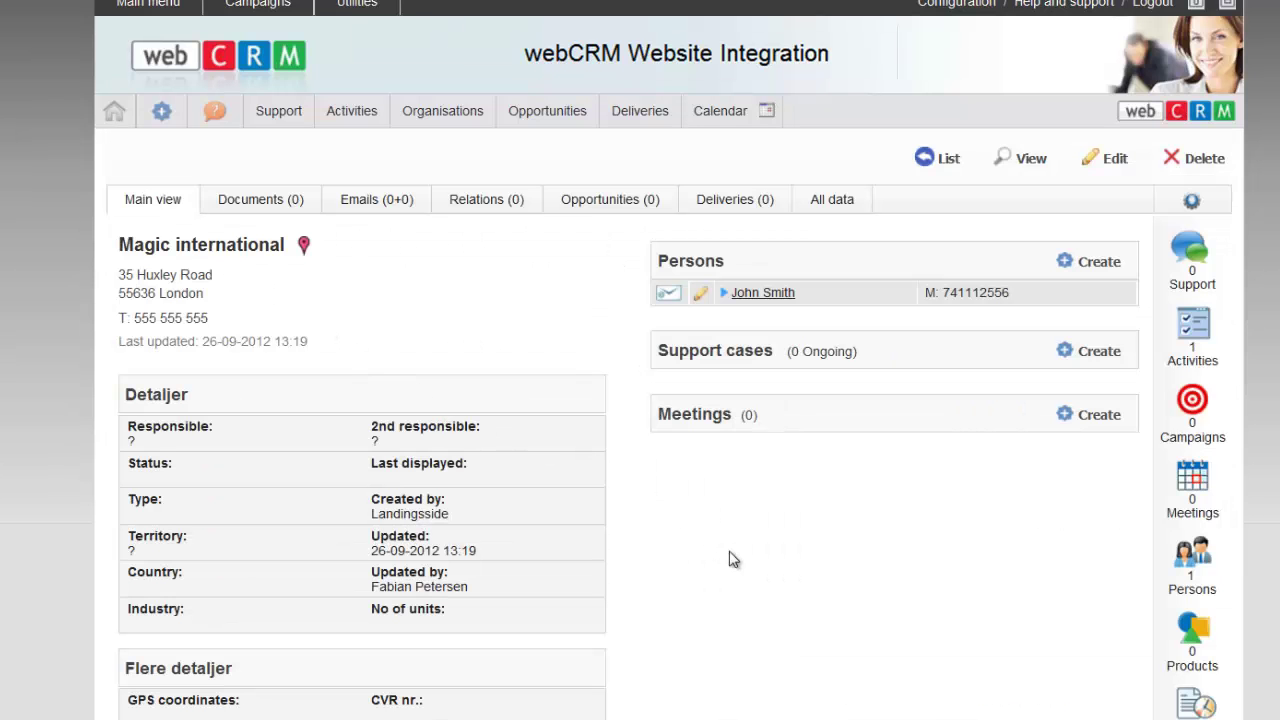